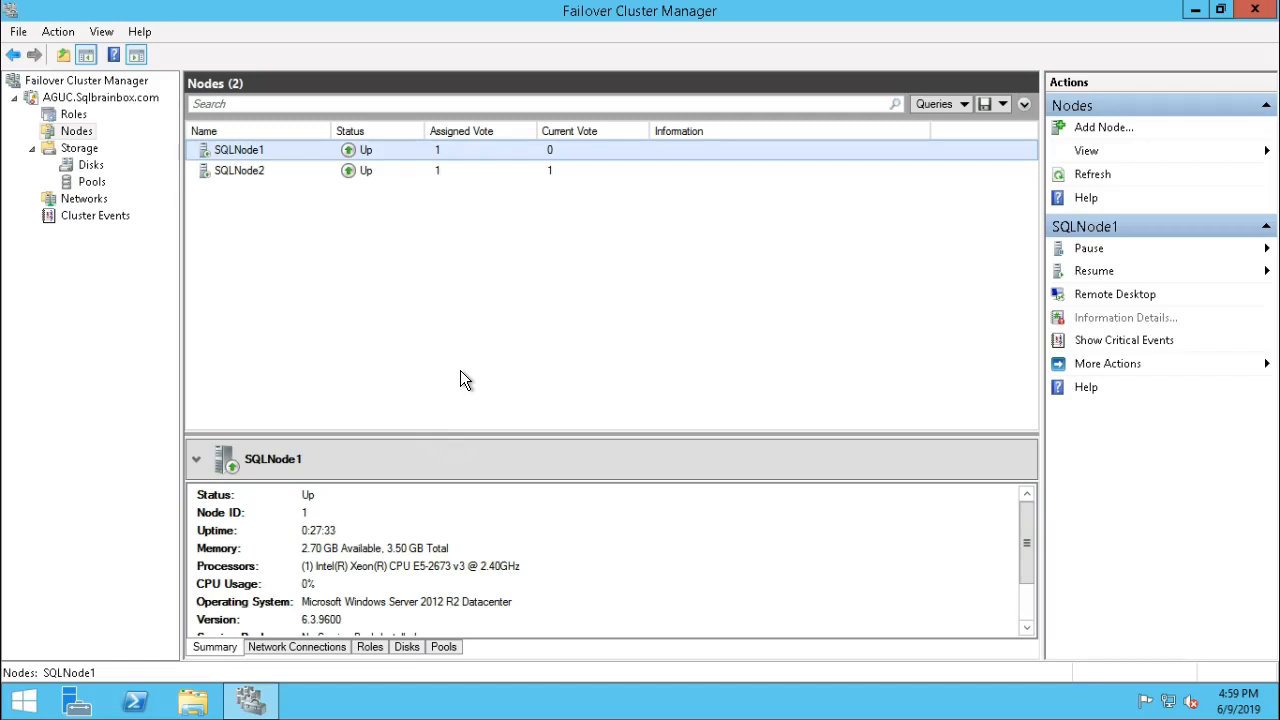
Step: In Server Manager's Local Server properties, turn off IE Enhanced Security Configuration for Administrators
{"action": "left_click", "coordinate": [77, 701]}
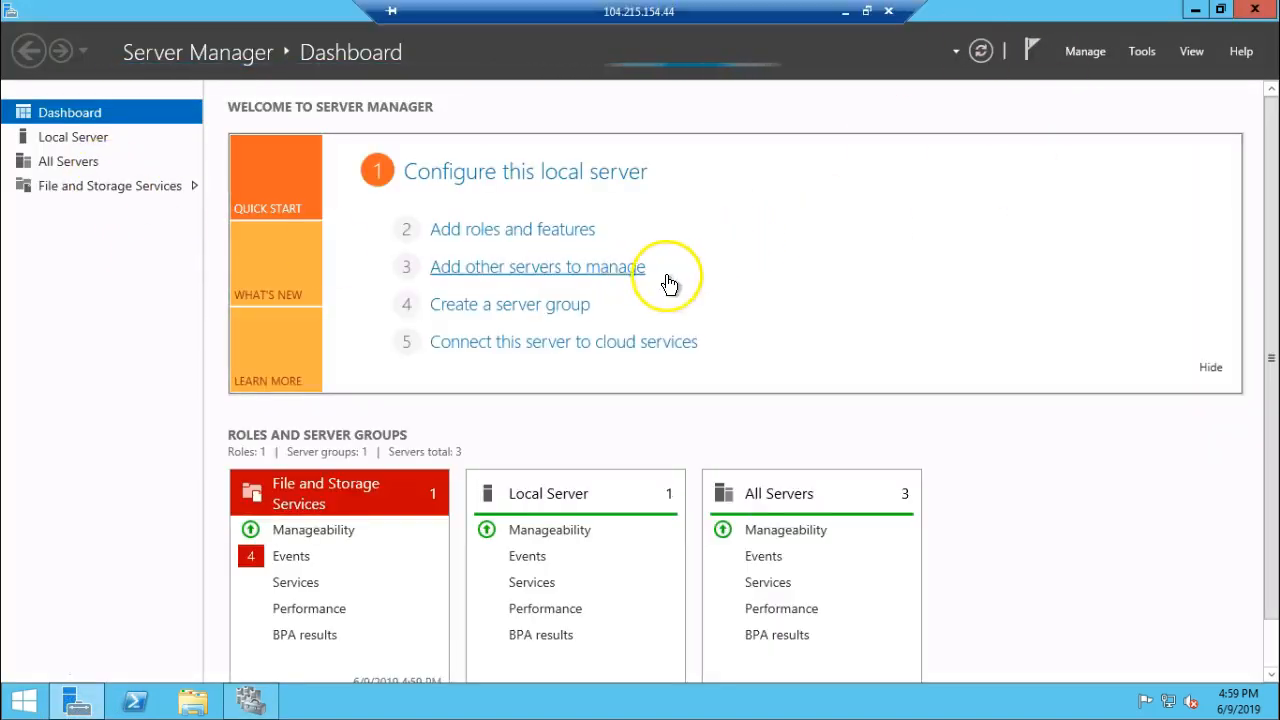
{"action": "left_click", "coordinate": [66, 136]}
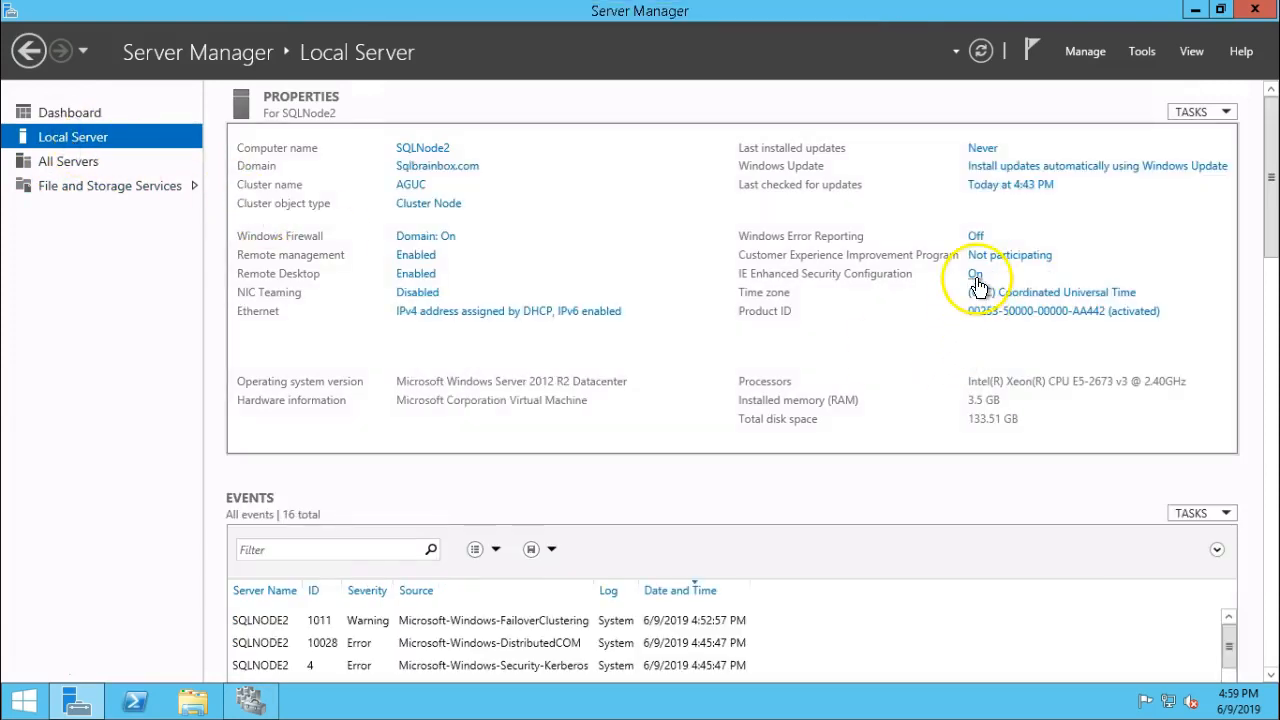
{"action": "left_click", "coordinate": [976, 276]}
{"action": "left_click", "coordinate": [518, 324]}
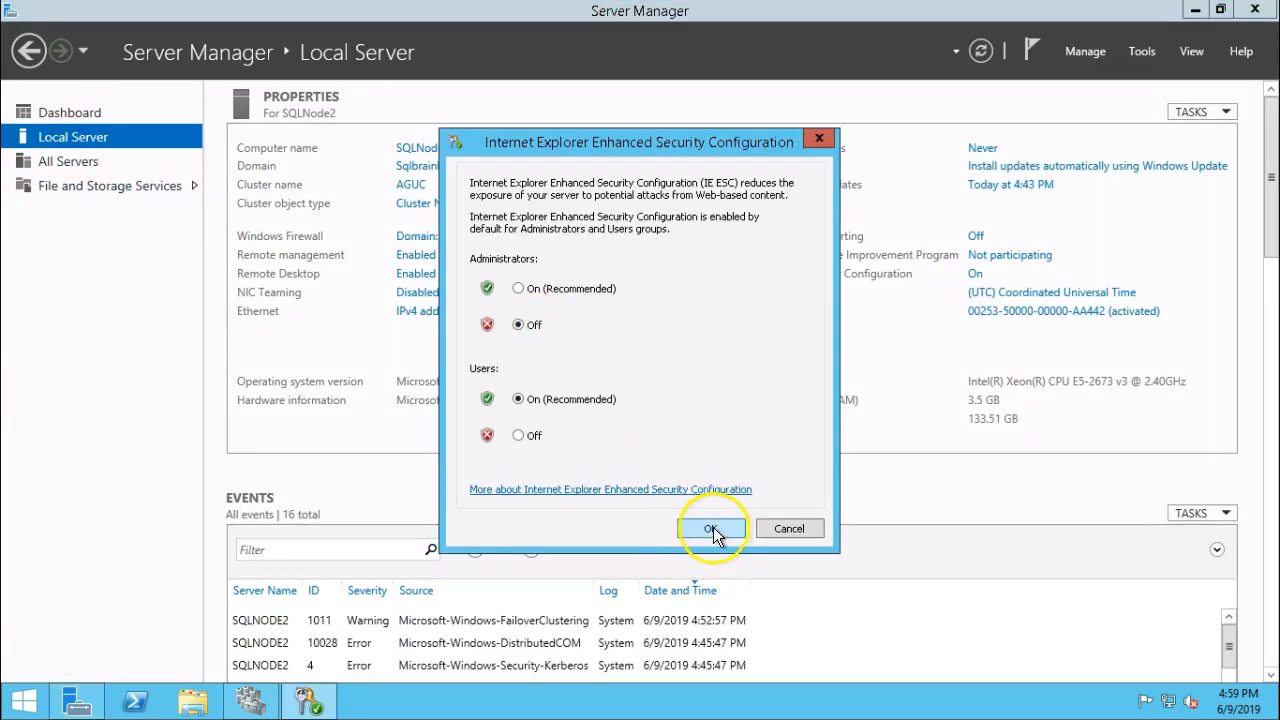
{"action": "left_click", "coordinate": [710, 527]}
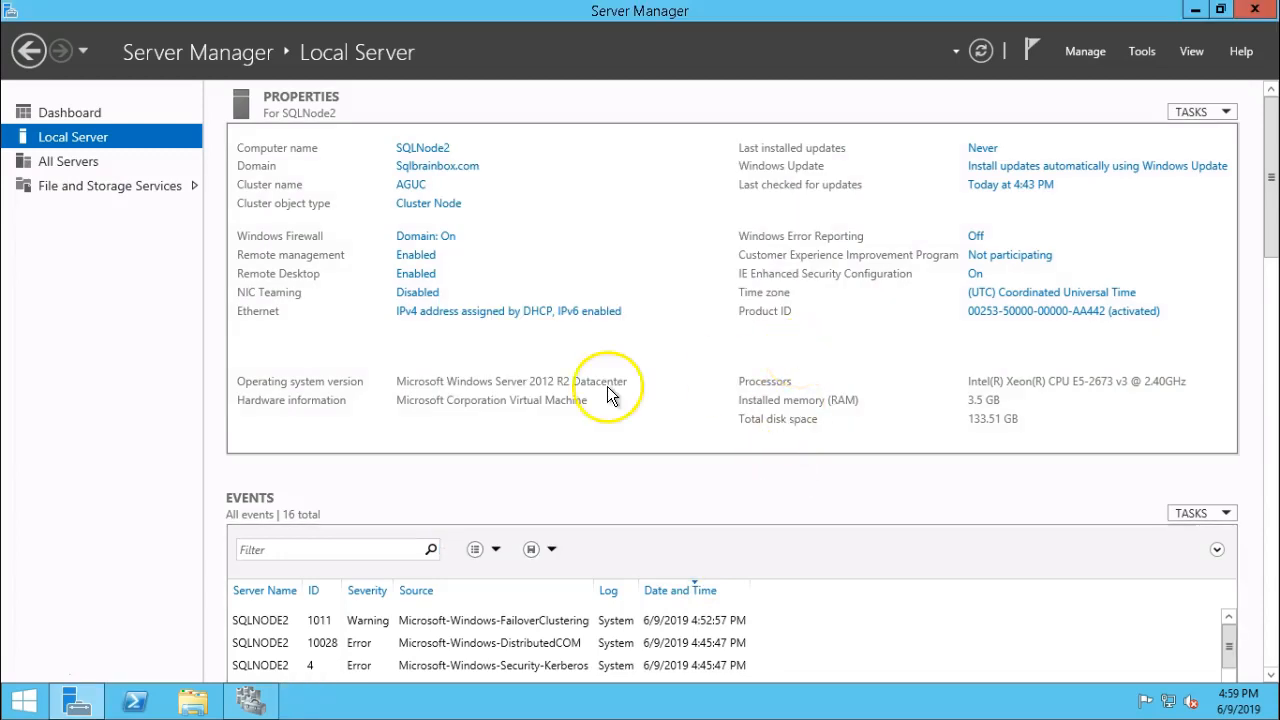
Step: Launch Internet Explorer and go to the Google home page
{"action": "key", "text": "super"}
{"action": "left_click", "coordinate": [314, 443]}
{"action": "left_click", "coordinate": [893, 40]}
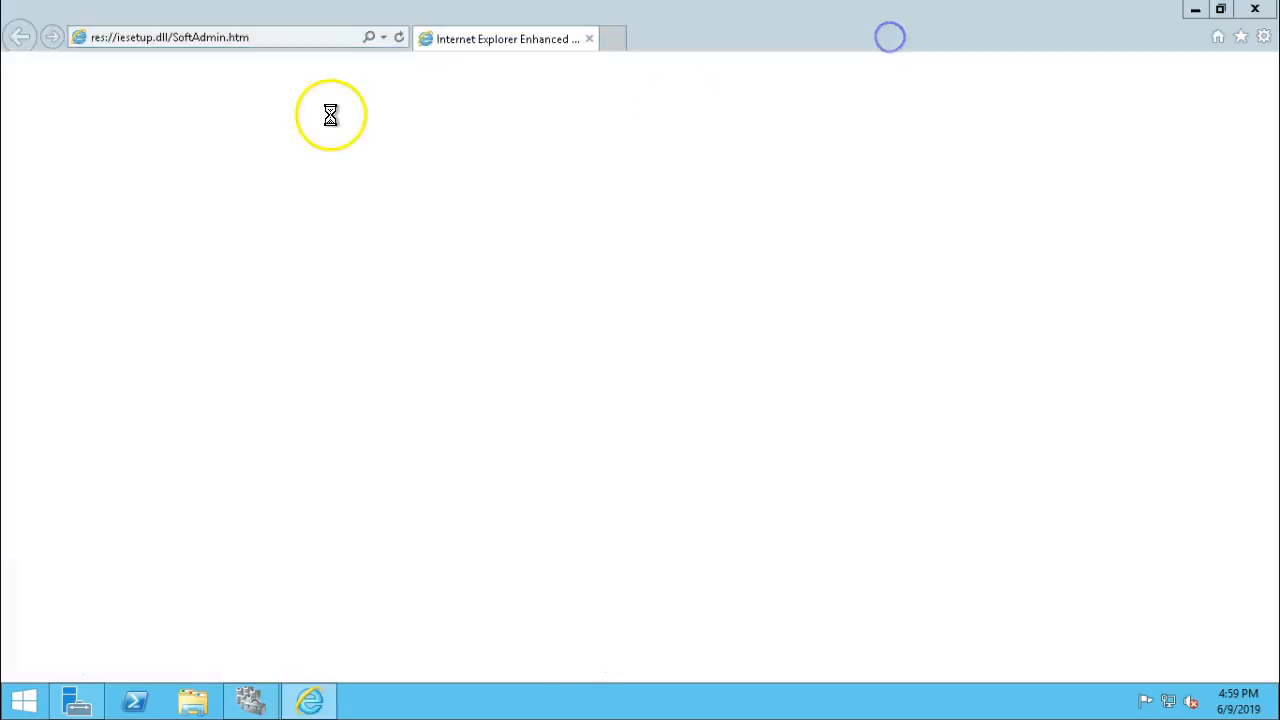
{"action": "left_click", "coordinate": [849, 466]}
{"action": "left_click", "coordinate": [278, 42]}
{"action": "type", "text": "goo"}
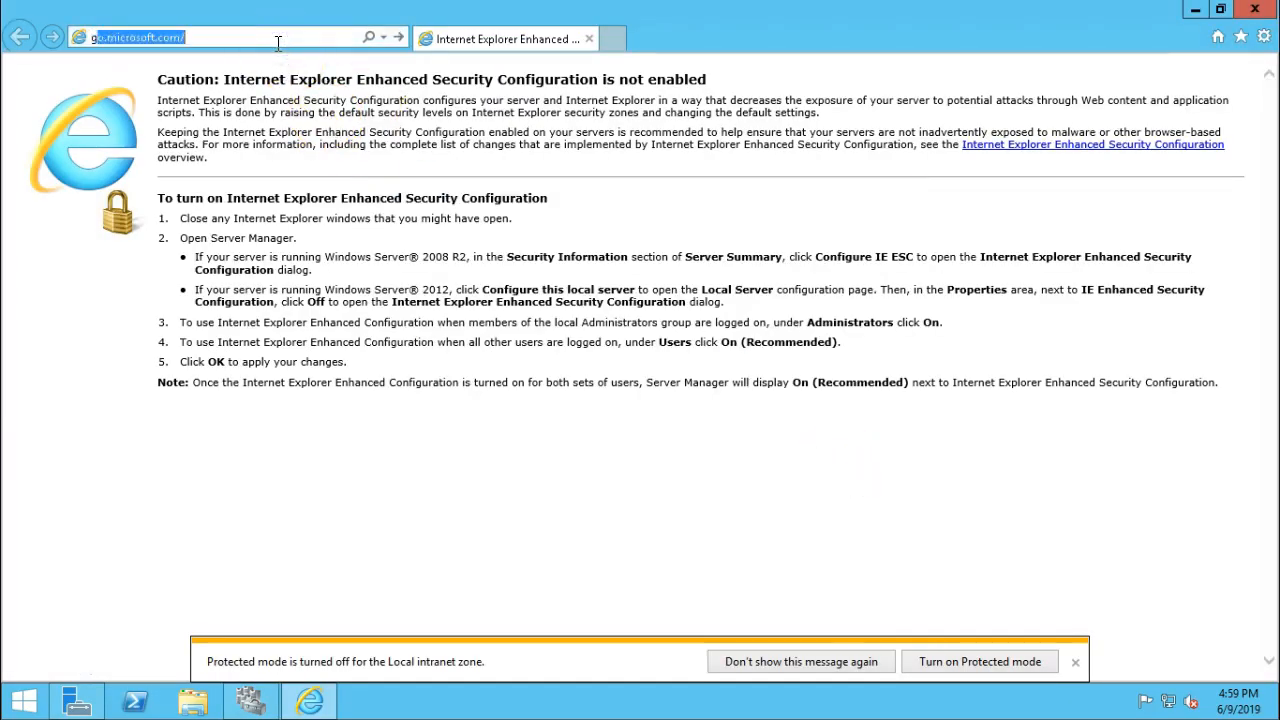
{"action": "key", "text": "Down"}
{"action": "key", "text": "Return"}
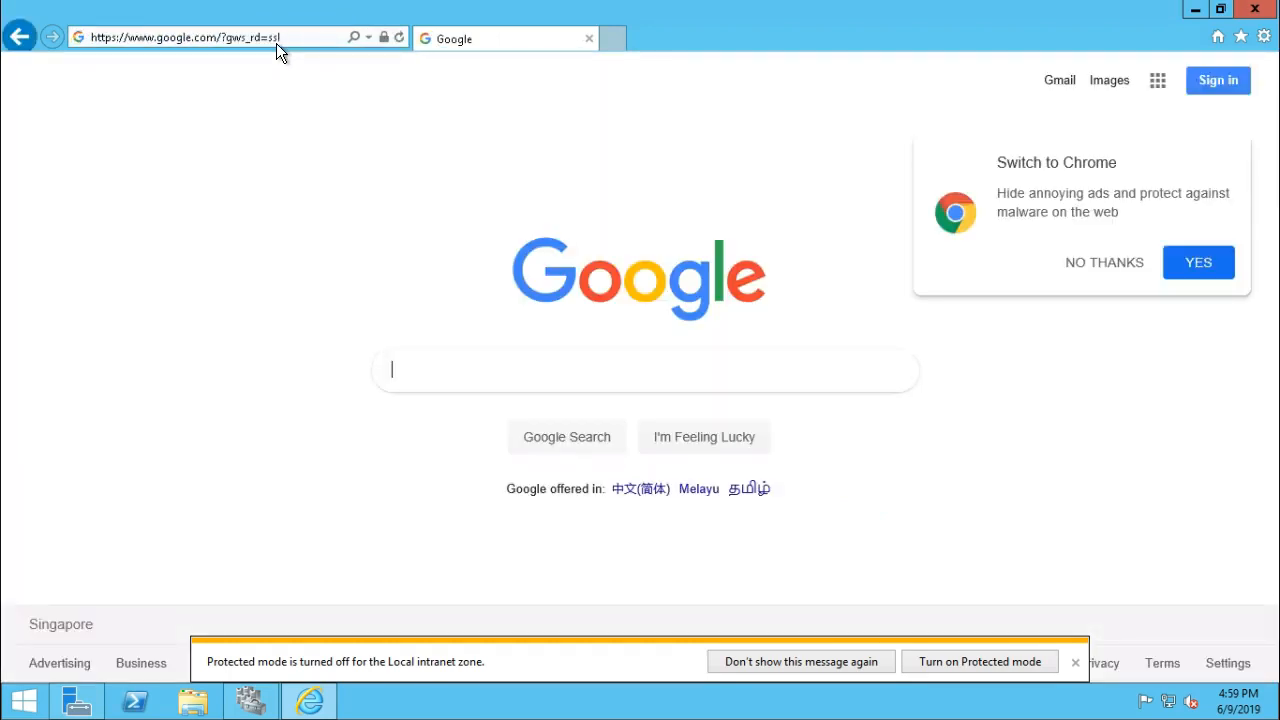
Step: Search Google for "download sql server"
{"action": "type", "text": "download s"}
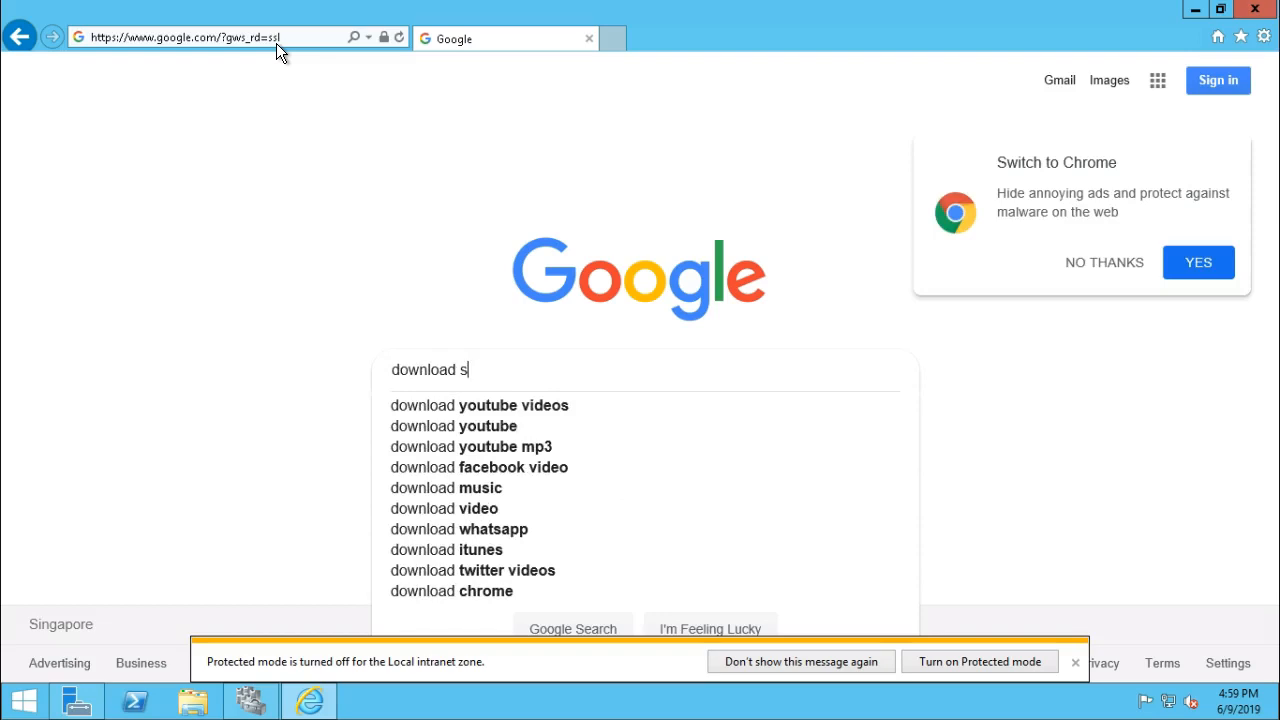
{"action": "type", "text": "ql server"}
{"action": "key", "text": "Return"}
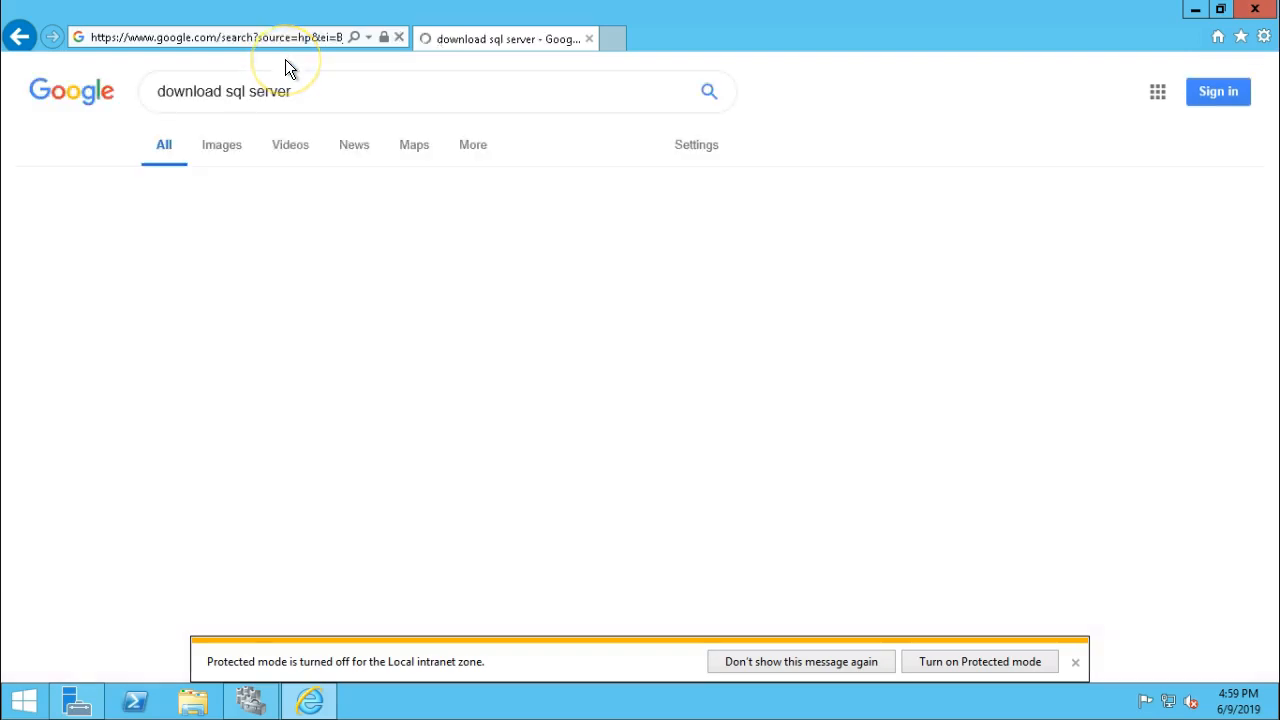
Step: Open the SQL Server Downloads and Download SQL Server Management Studio results in new tabs, and show the SQL Server Downloads page
{"action": "left_click", "coordinate": [388, 225]}
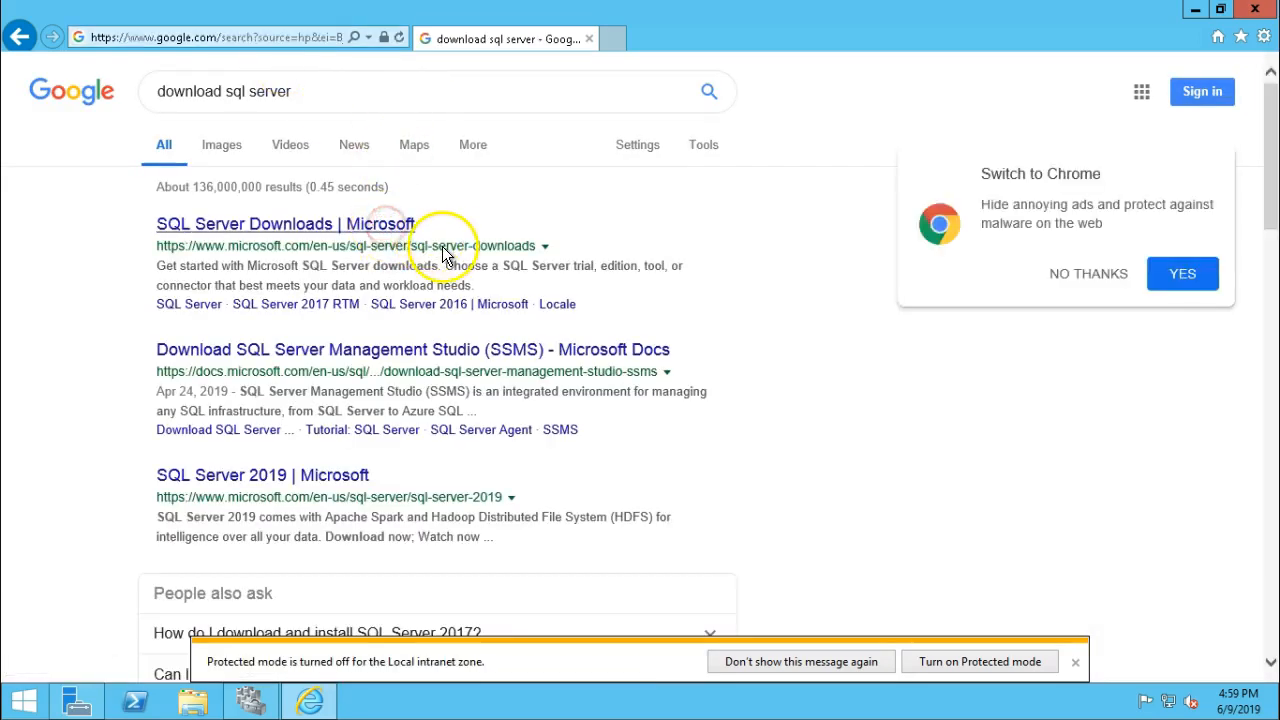
{"action": "left_click", "coordinate": [455, 252]}
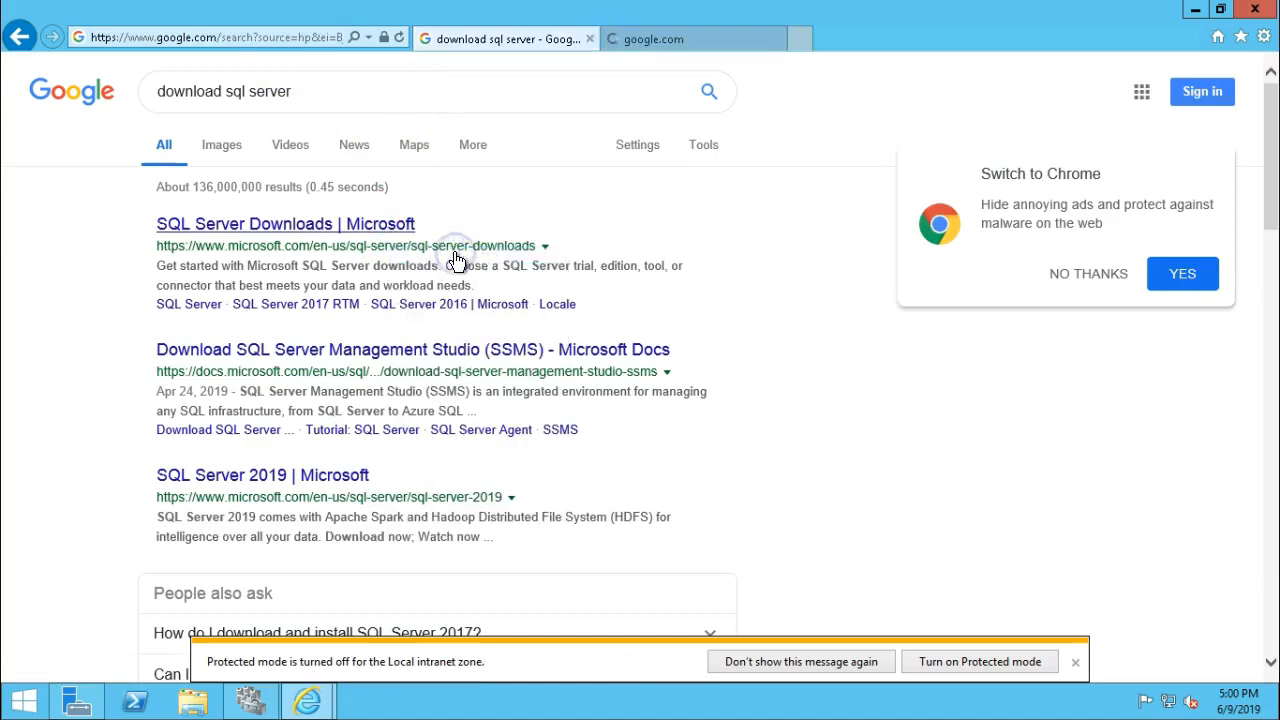
{"action": "right_click", "coordinate": [458, 350]}
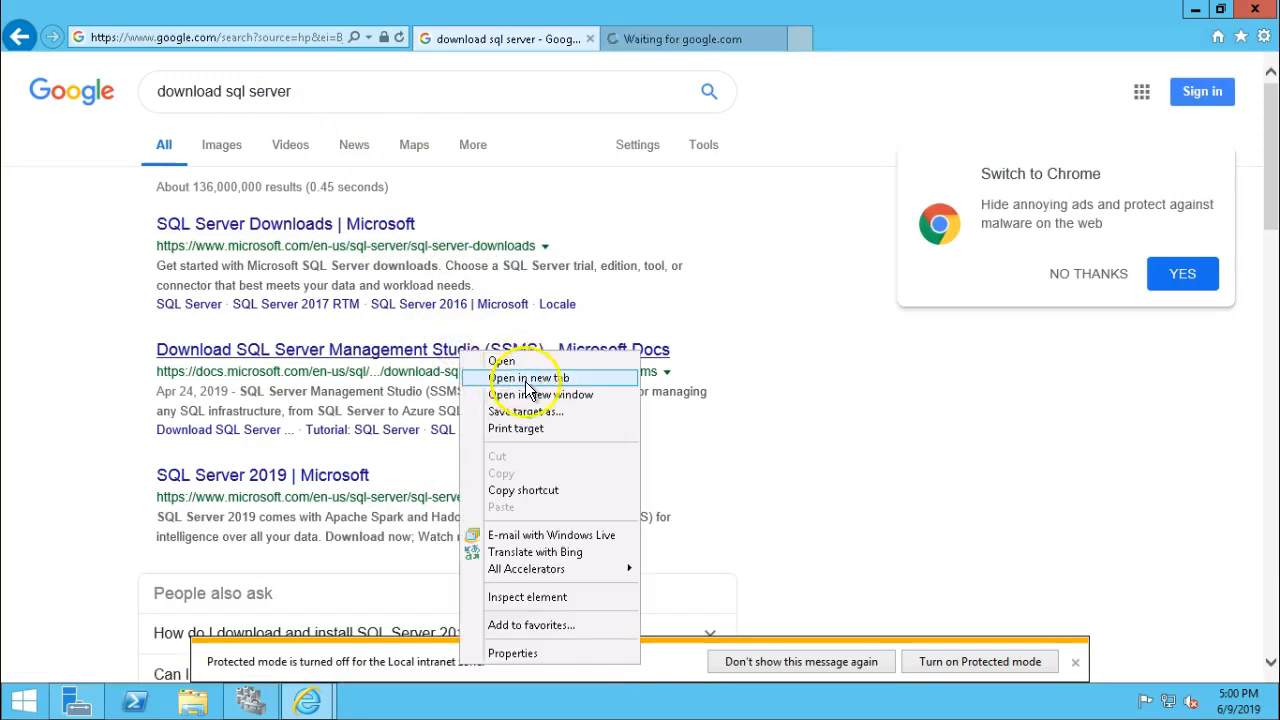
{"action": "left_click", "coordinate": [527, 380]}
{"action": "left_click", "coordinate": [674, 38]}
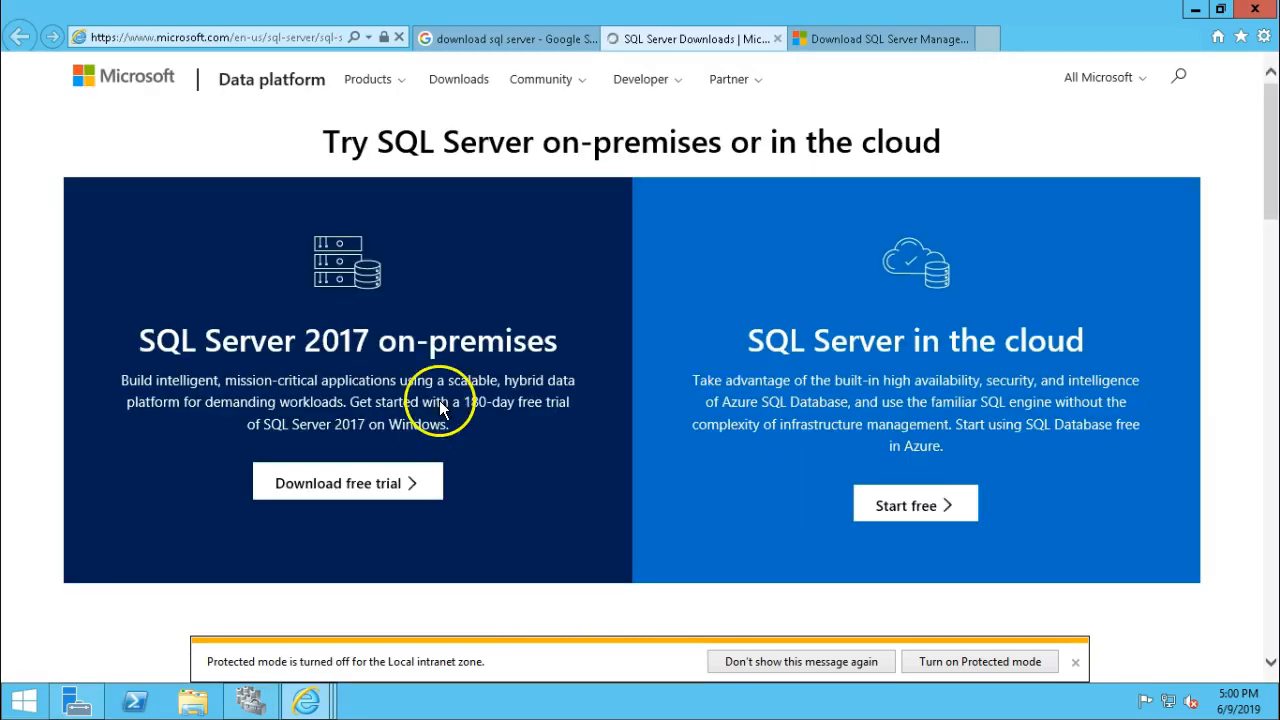
Step: Download the free SQL Server 2017 Developer edition installer and save it
{"action": "left_click", "coordinate": [1272, 258]}
{"action": "left_click_drag", "start_coordinate": [1274, 255], "coordinate": [1267, 292]}
{"action": "left_click", "coordinate": [788, 267]}
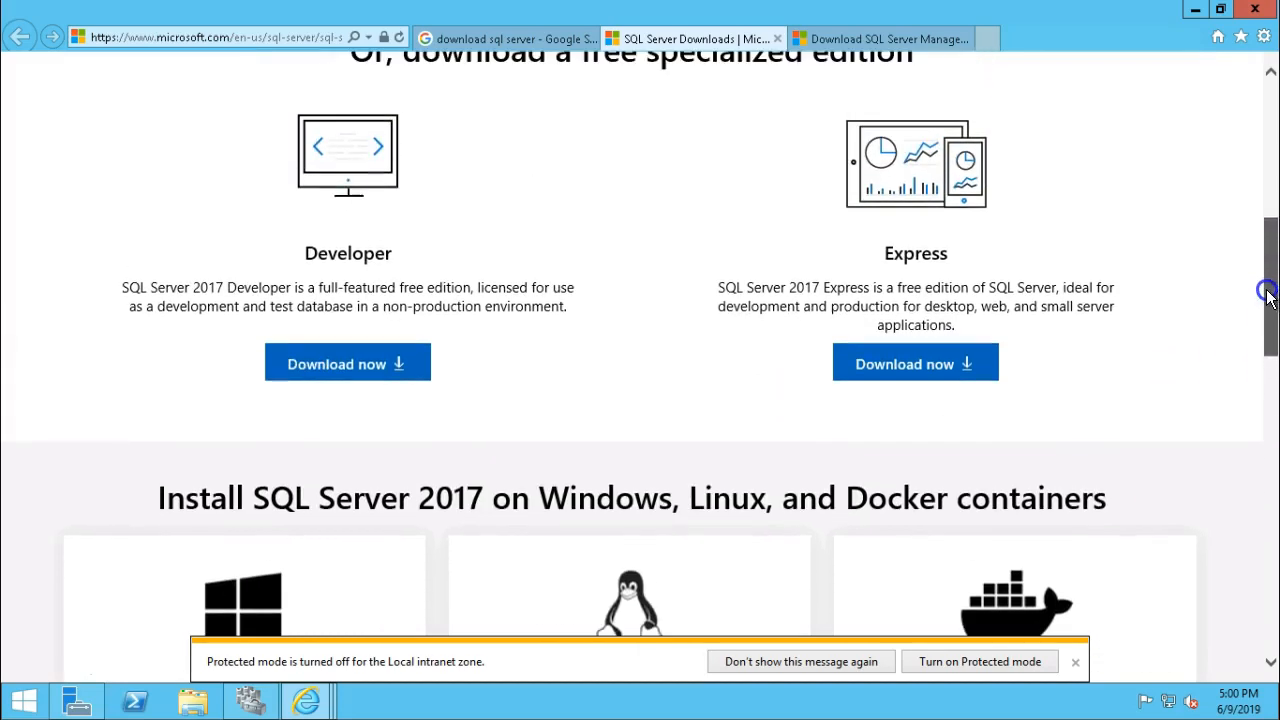
{"action": "left_click", "coordinate": [368, 366]}
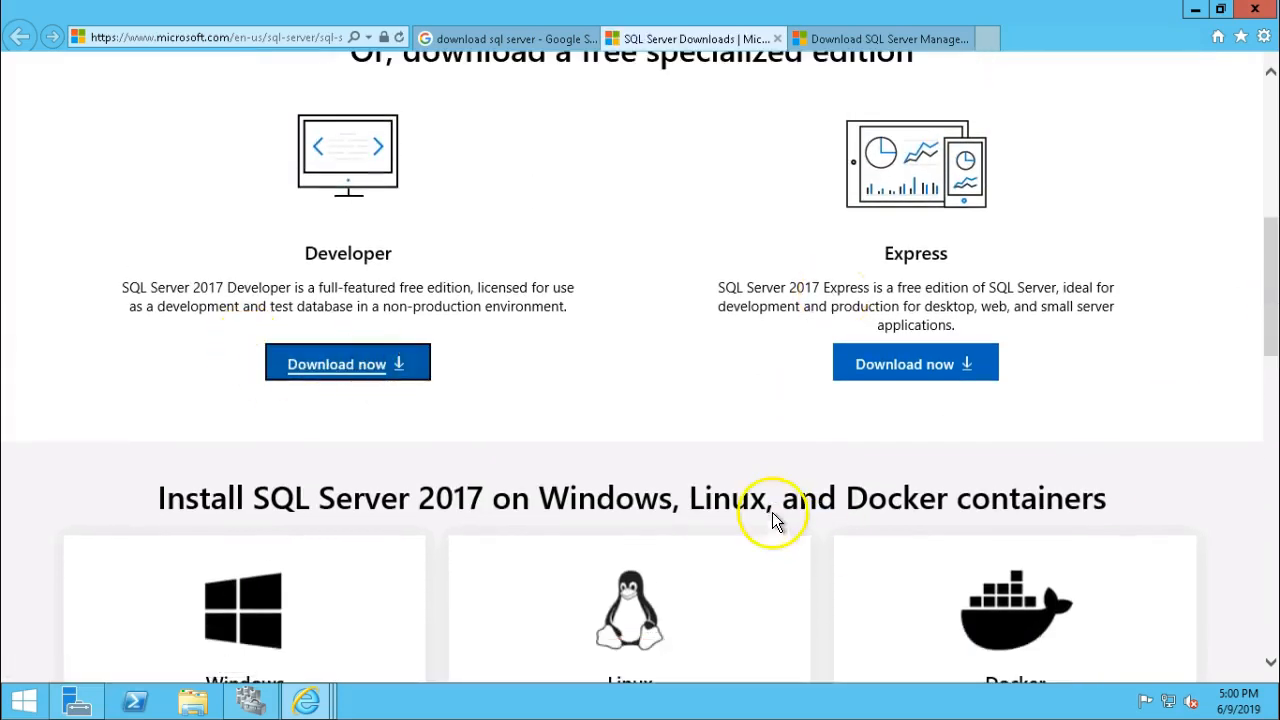
{"action": "left_click", "coordinate": [960, 661]}
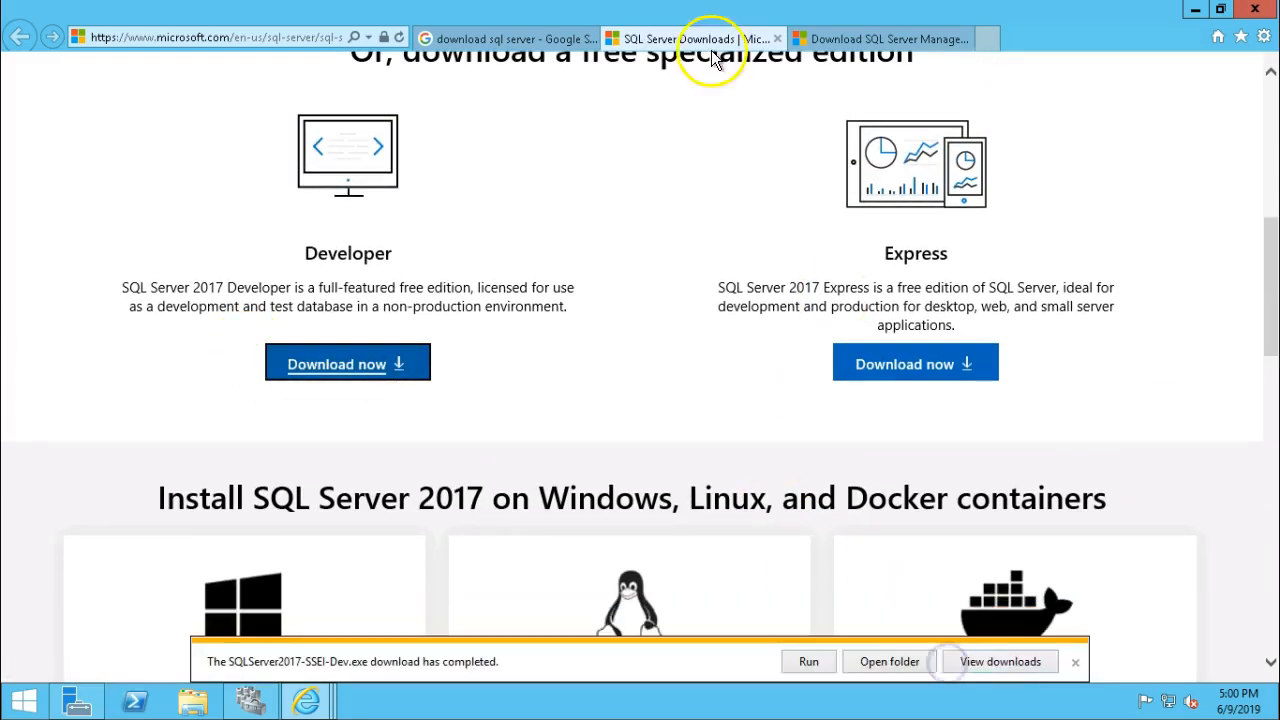
Step: From the previous Management Studio releases on the SSMS download page, download SSMS 17.9.1 and save its installer
{"action": "left_click", "coordinate": [857, 39]}
{"action": "left_click_drag", "start_coordinate": [1271, 140], "coordinate": [1273, 494]}
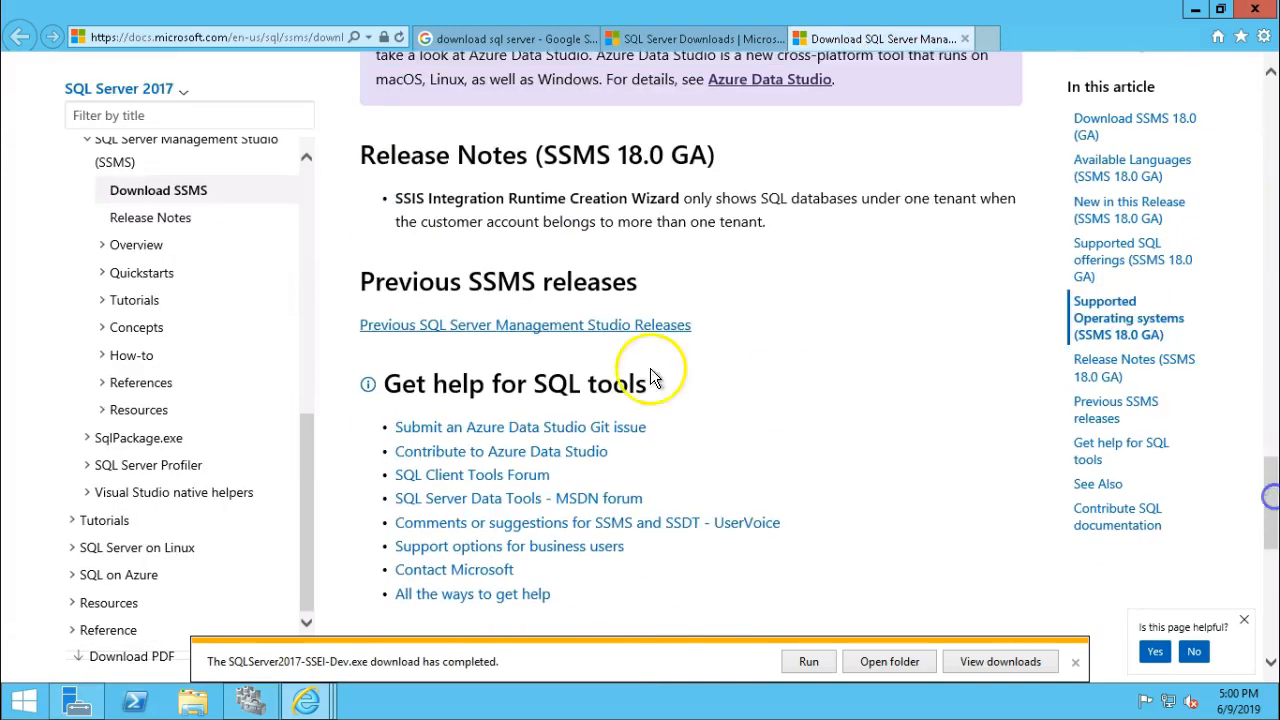
{"action": "left_click", "coordinate": [522, 327]}
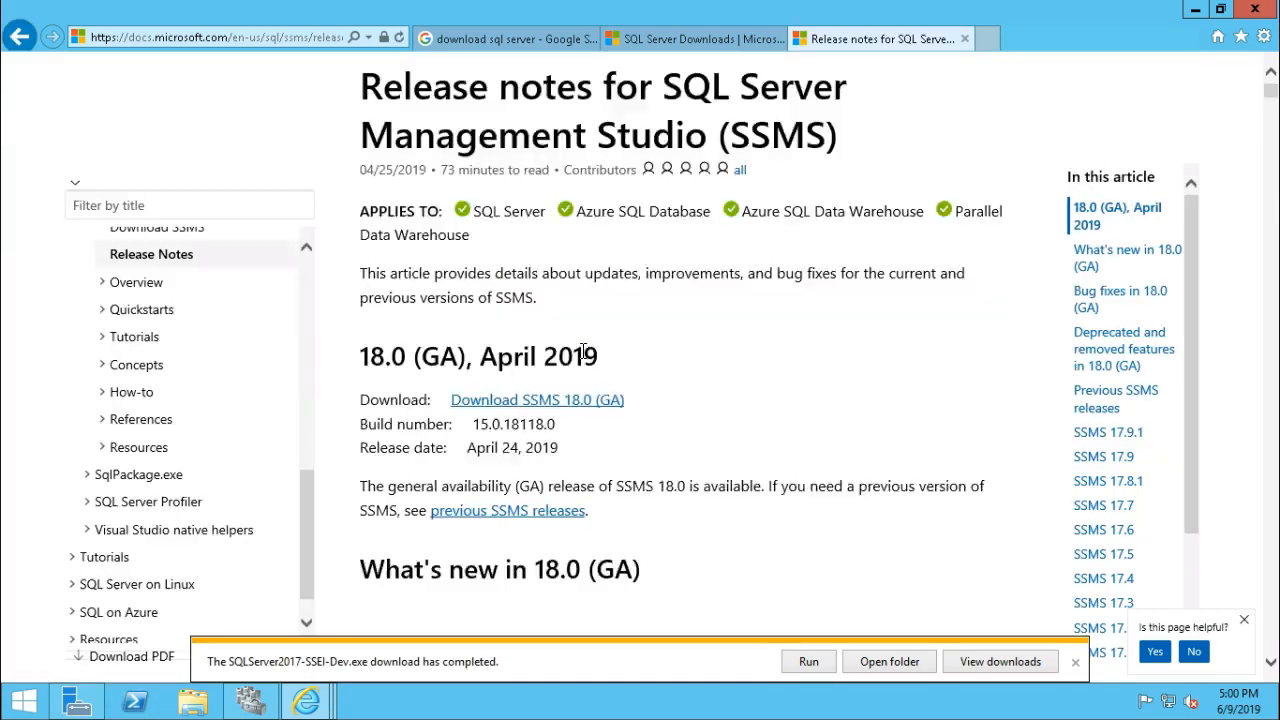
{"action": "left_click", "coordinate": [447, 176]}
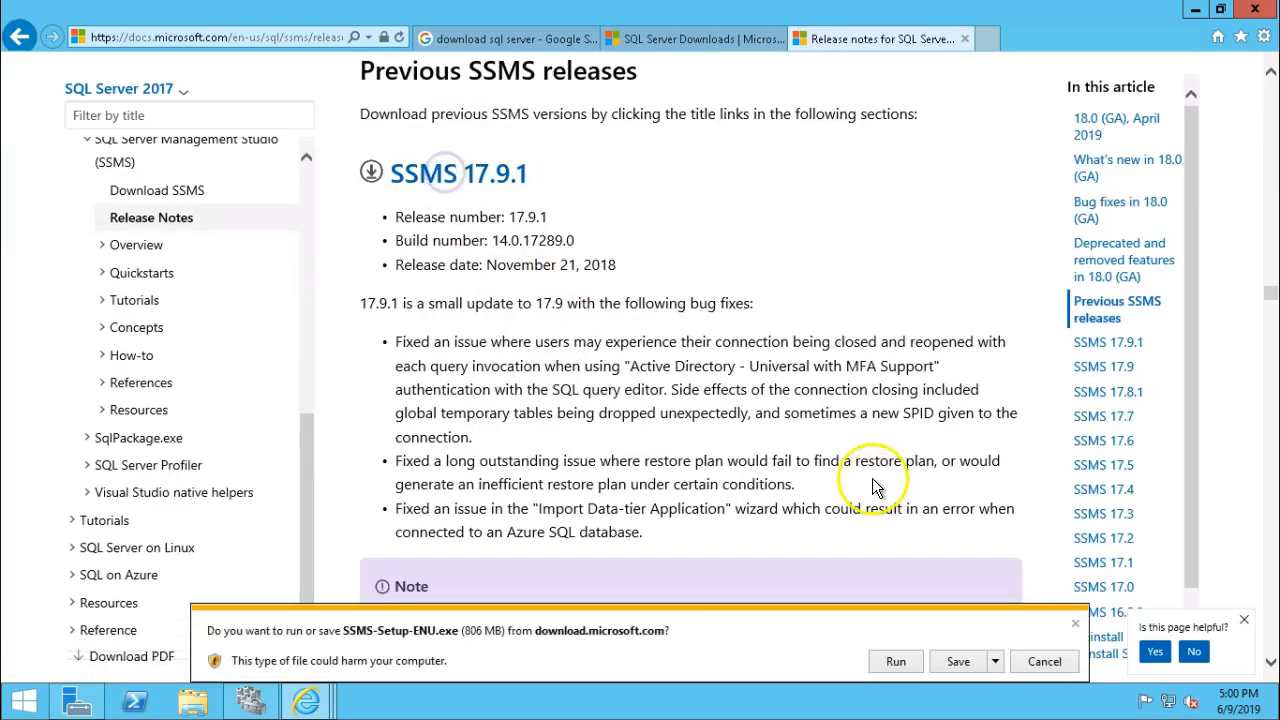
{"action": "left_click", "coordinate": [957, 663]}
{"action": "left_click", "coordinate": [891, 661]}
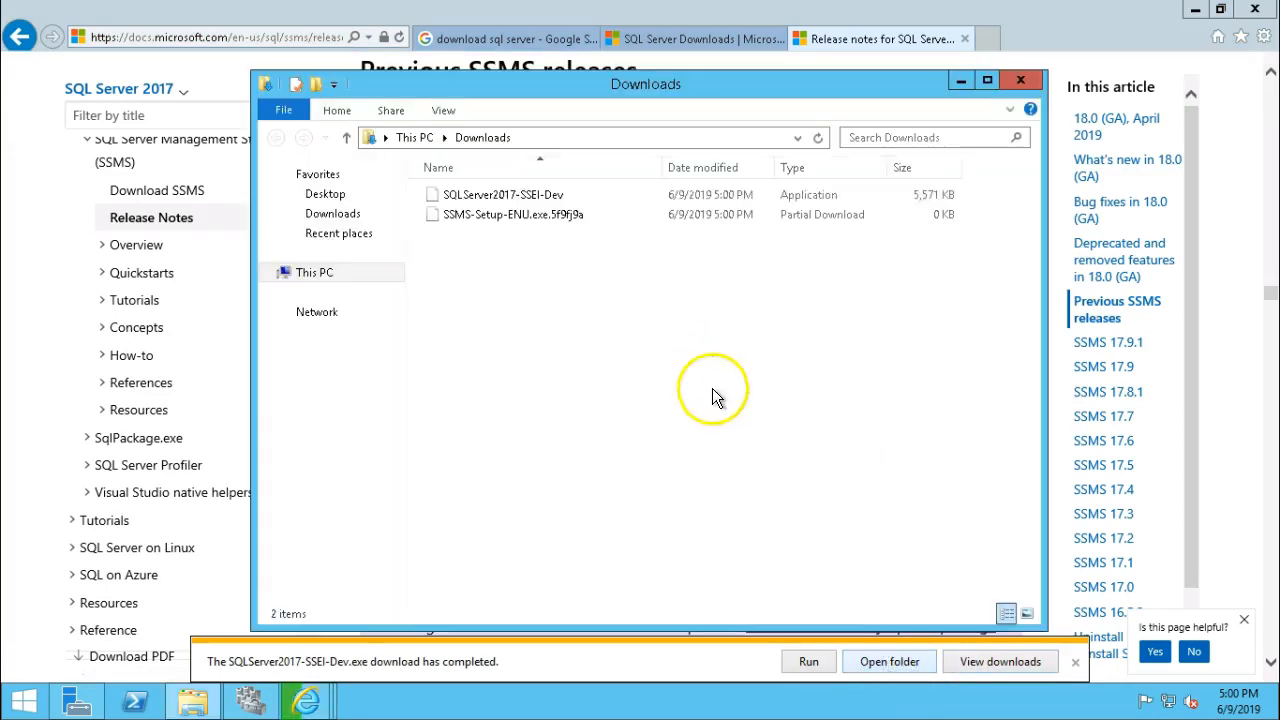
{"action": "double_click", "coordinate": [503, 195]}
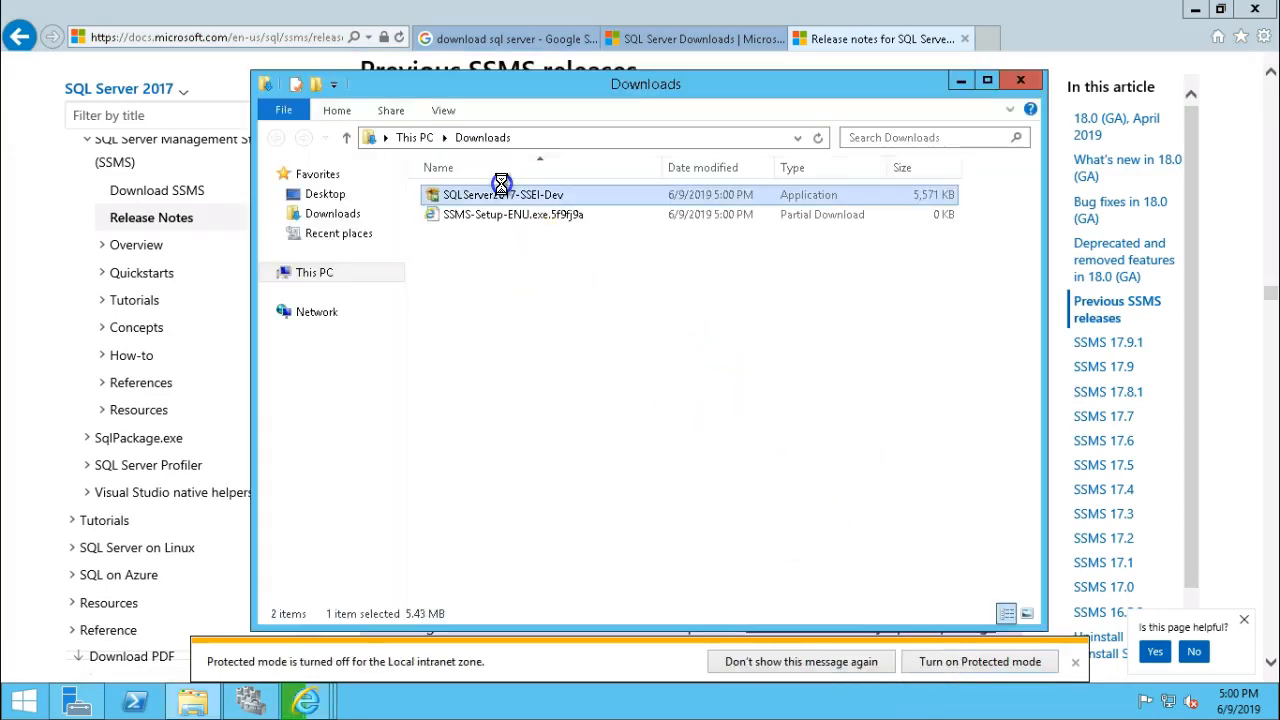
{"action": "left_click", "coordinate": [882, 286]}
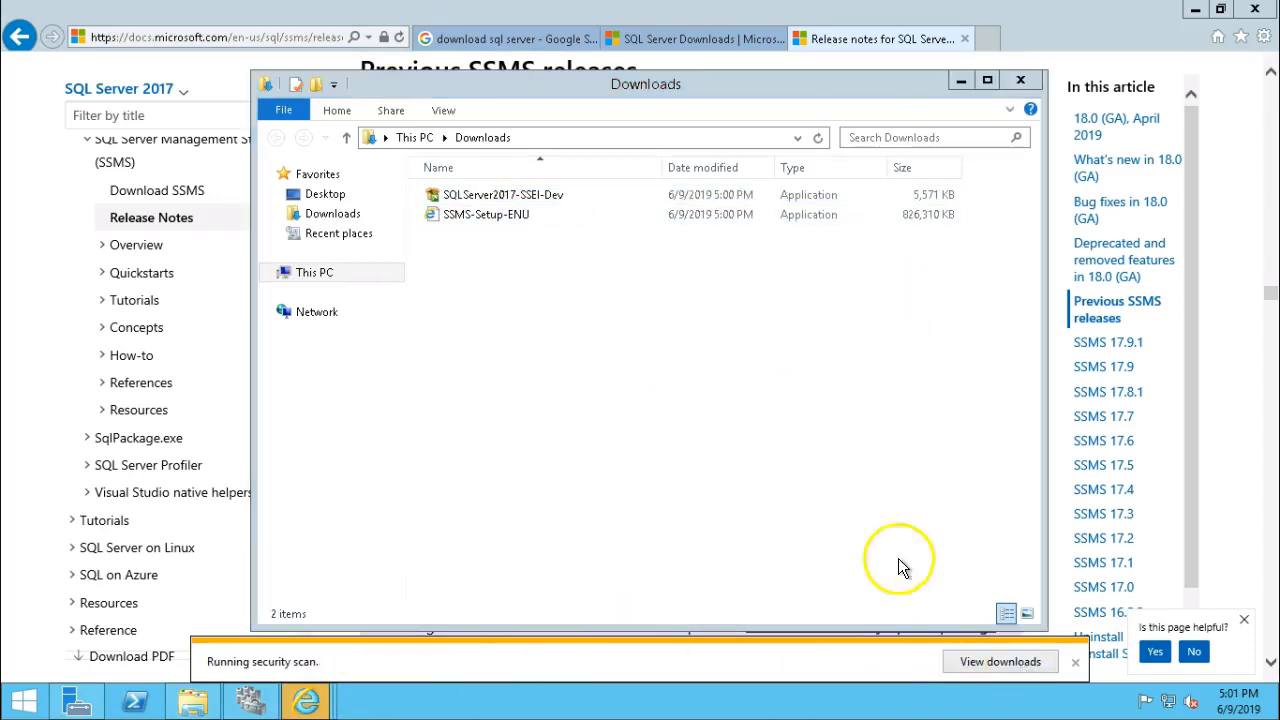
Step: Open the location of the finished downloads and cut both SQLServer2017-SSEI-Dev and SSMS-Setup-ENU from the Downloads folder
{"action": "left_click", "coordinate": [1000, 661]}
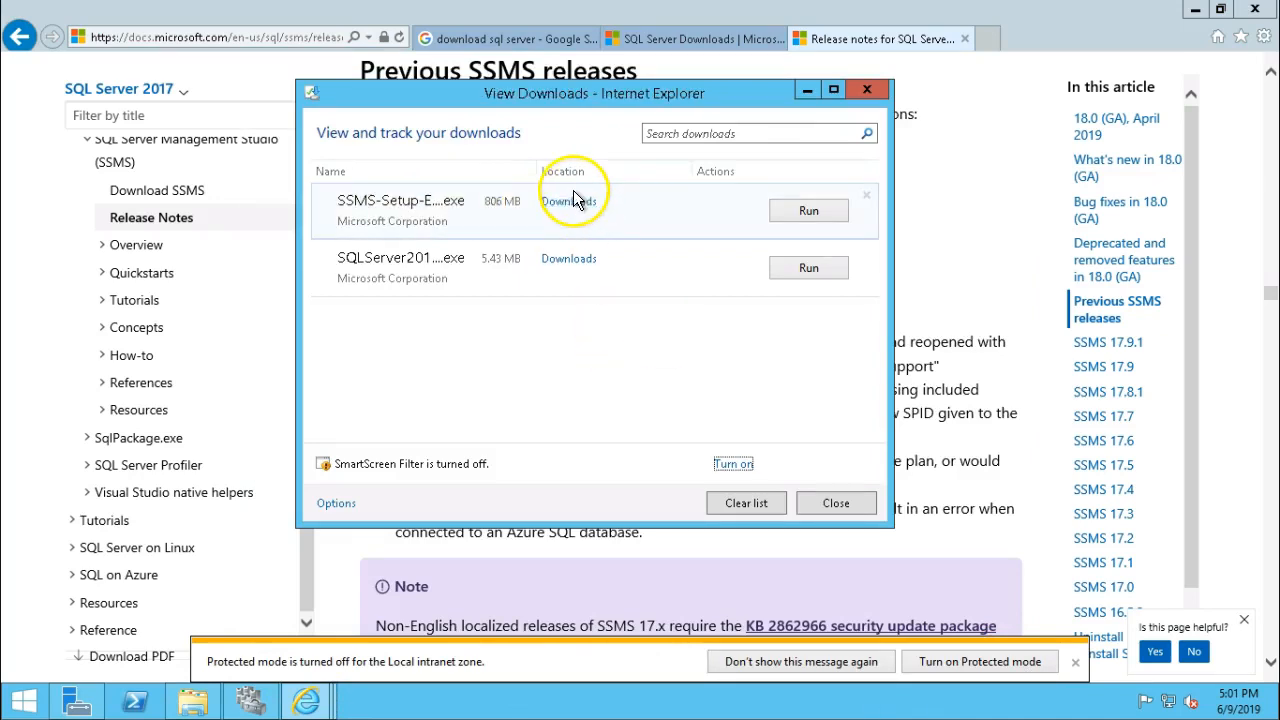
{"action": "left_click", "coordinate": [571, 211]}
{"action": "left_click_drag", "start_coordinate": [624, 298], "coordinate": [502, 189]}
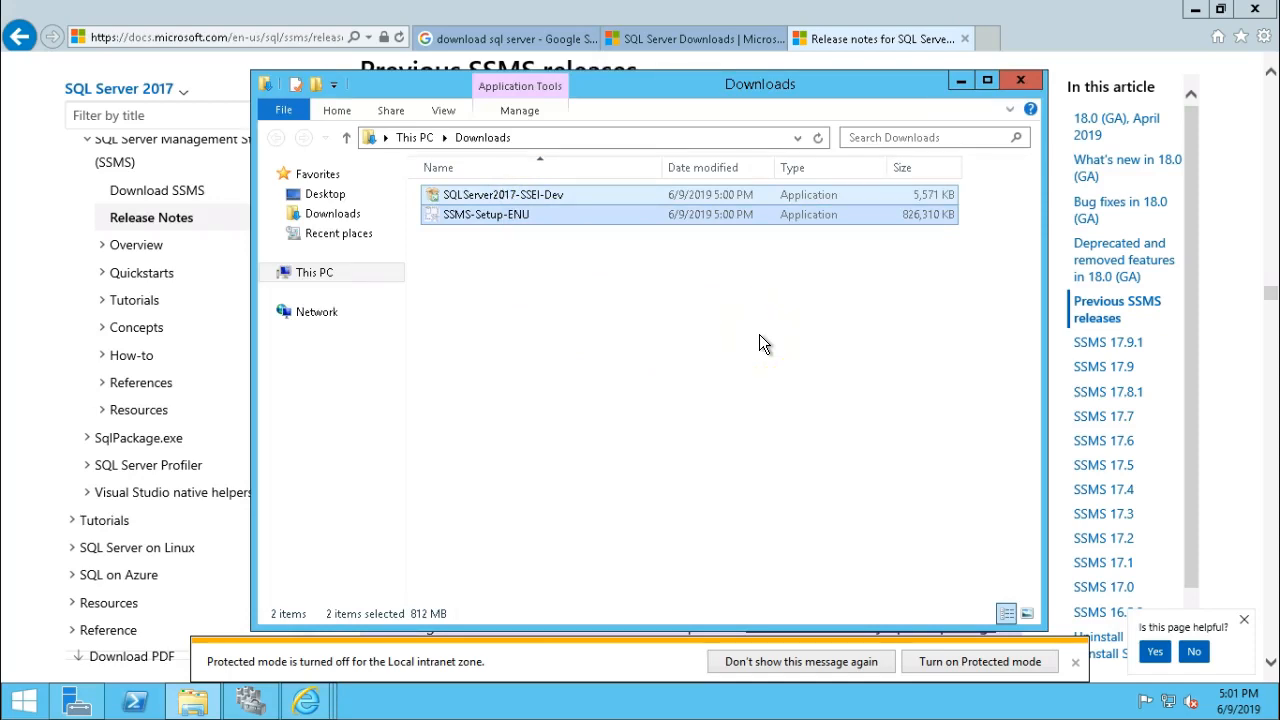
Step: Create a folder named Media on the Windows (C:) drive and paste the two installers into it
{"action": "left_click", "coordinate": [303, 272]}
{"action": "double_click", "coordinate": [573, 392]}
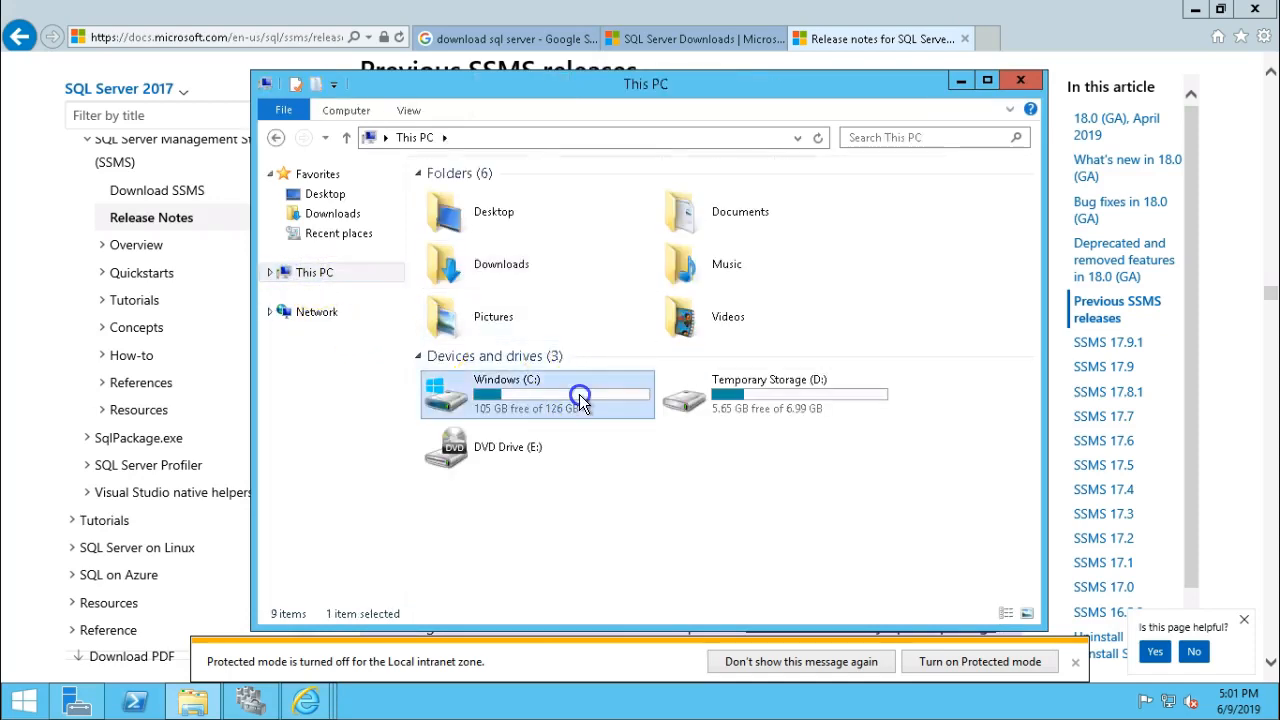
{"action": "right_click", "coordinate": [484, 386]}
{"action": "mouse_move", "coordinate": [606, 554]}
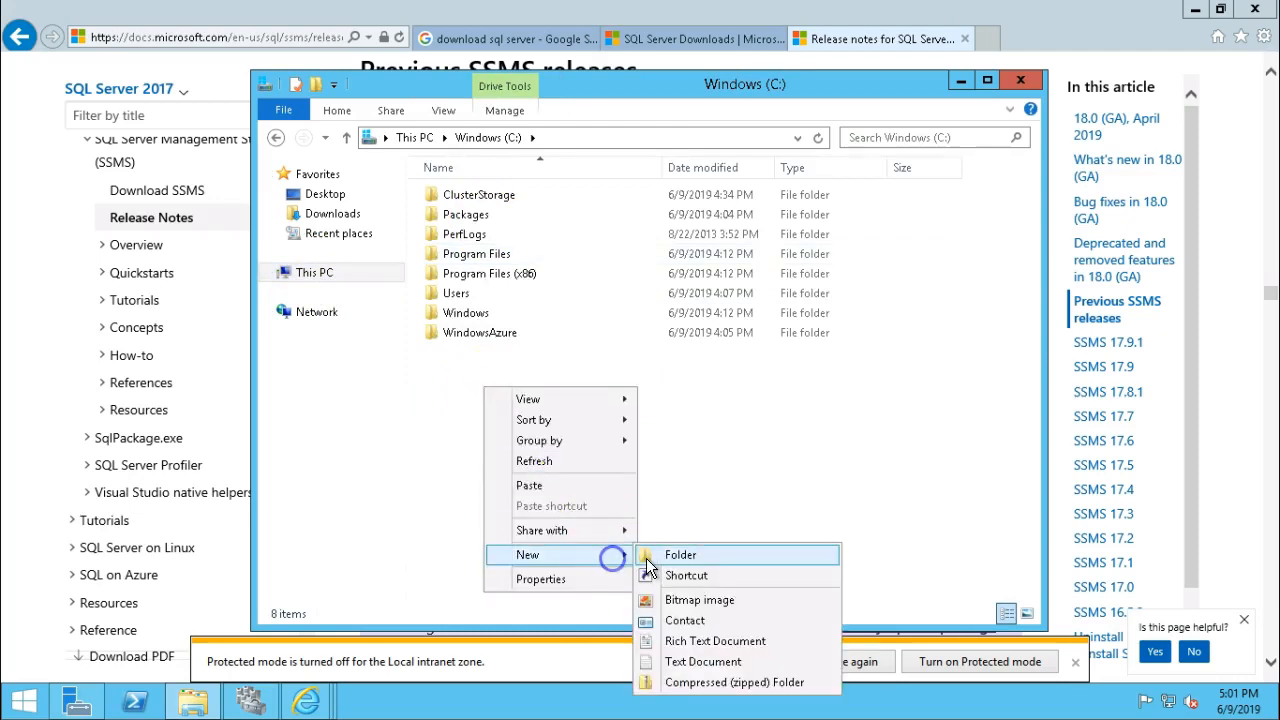
{"action": "left_click", "coordinate": [653, 556]}
{"action": "type", "text": "Media"}
{"action": "key", "text": "Return"}
{"action": "key", "text": "Return"}
{"action": "key", "text": "ctrl+v"}
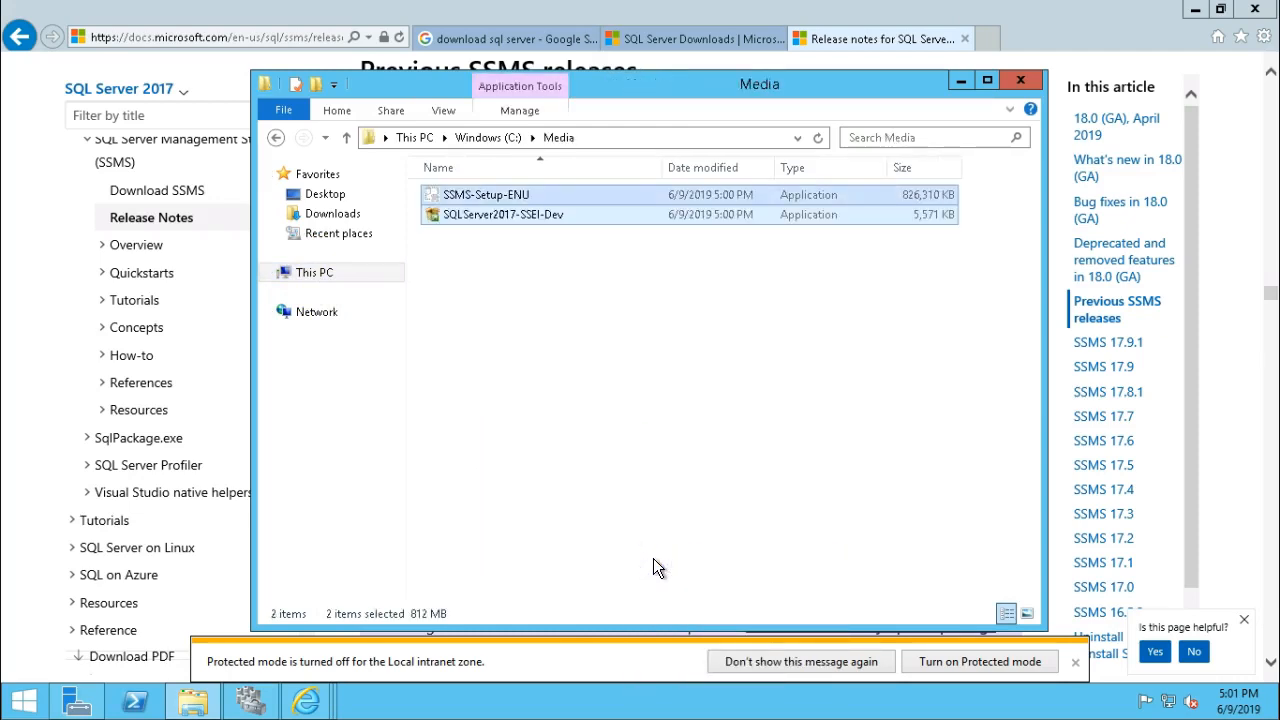
{"action": "left_click", "coordinate": [502, 267]}
Step: Share the Media folder on the C: drive with everyone on the network
{"action": "left_click", "coordinate": [503, 140]}
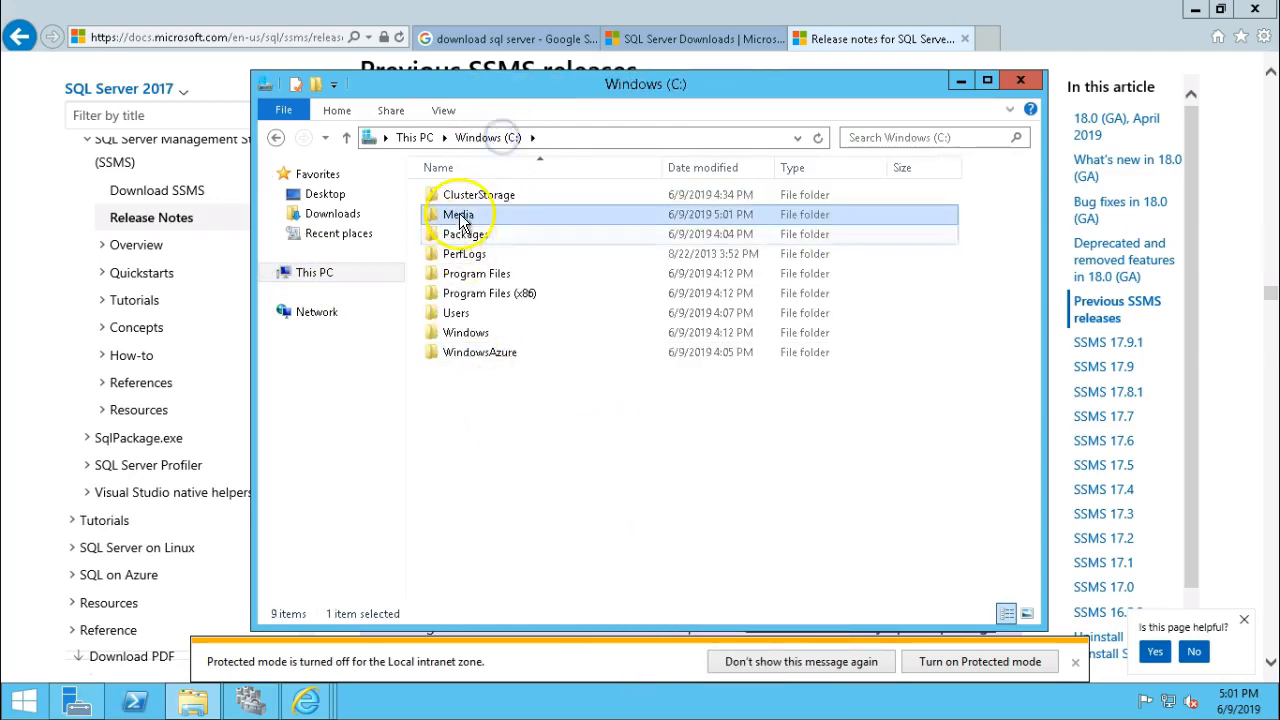
{"action": "right_click", "coordinate": [458, 214]}
{"action": "mouse_move", "coordinate": [594, 272]}
{"action": "left_click", "coordinate": [725, 290]}
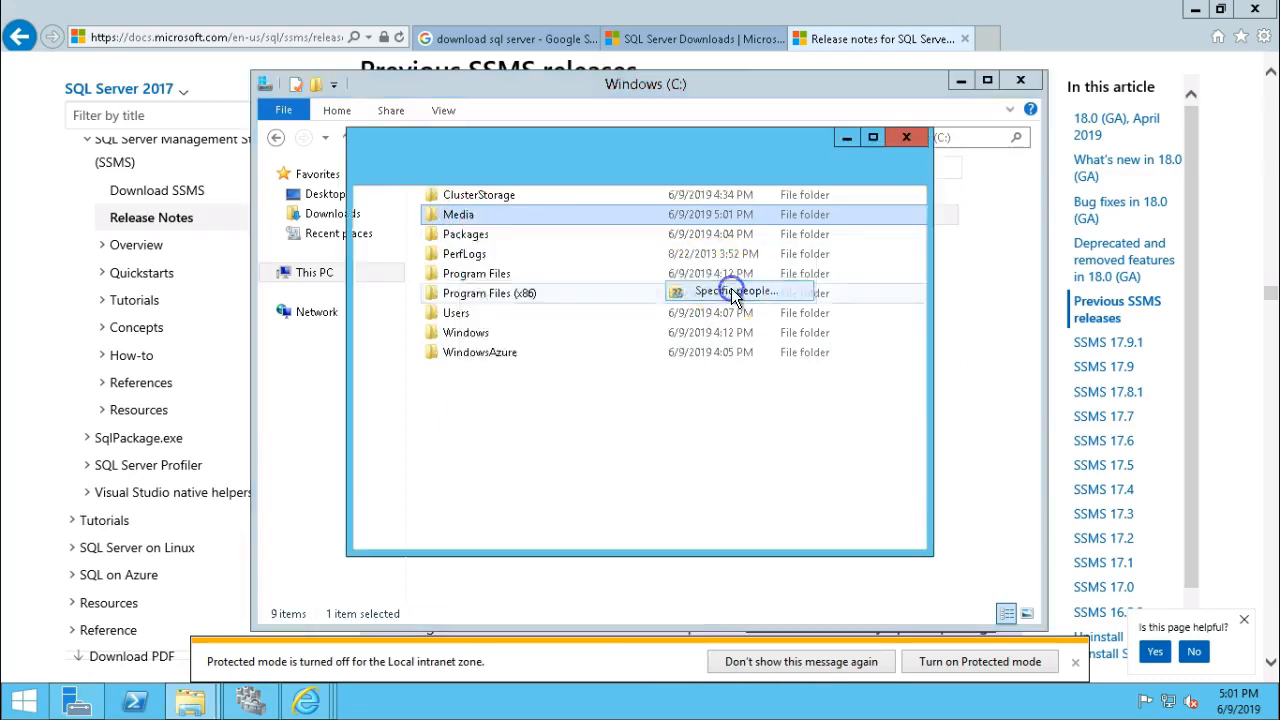
{"action": "type", "text": "everyone"}
{"action": "left_click", "coordinate": [810, 297]}
{"action": "left_click", "coordinate": [815, 535]}
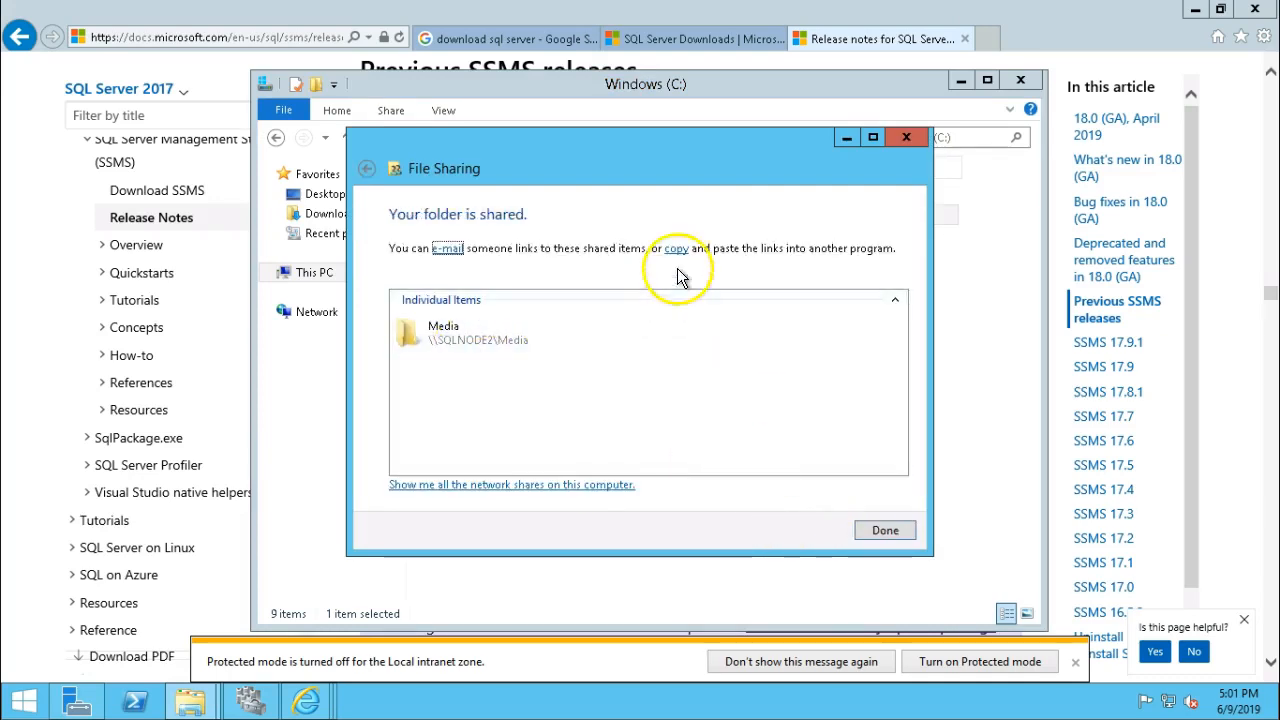
{"action": "left_click", "coordinate": [887, 528]}
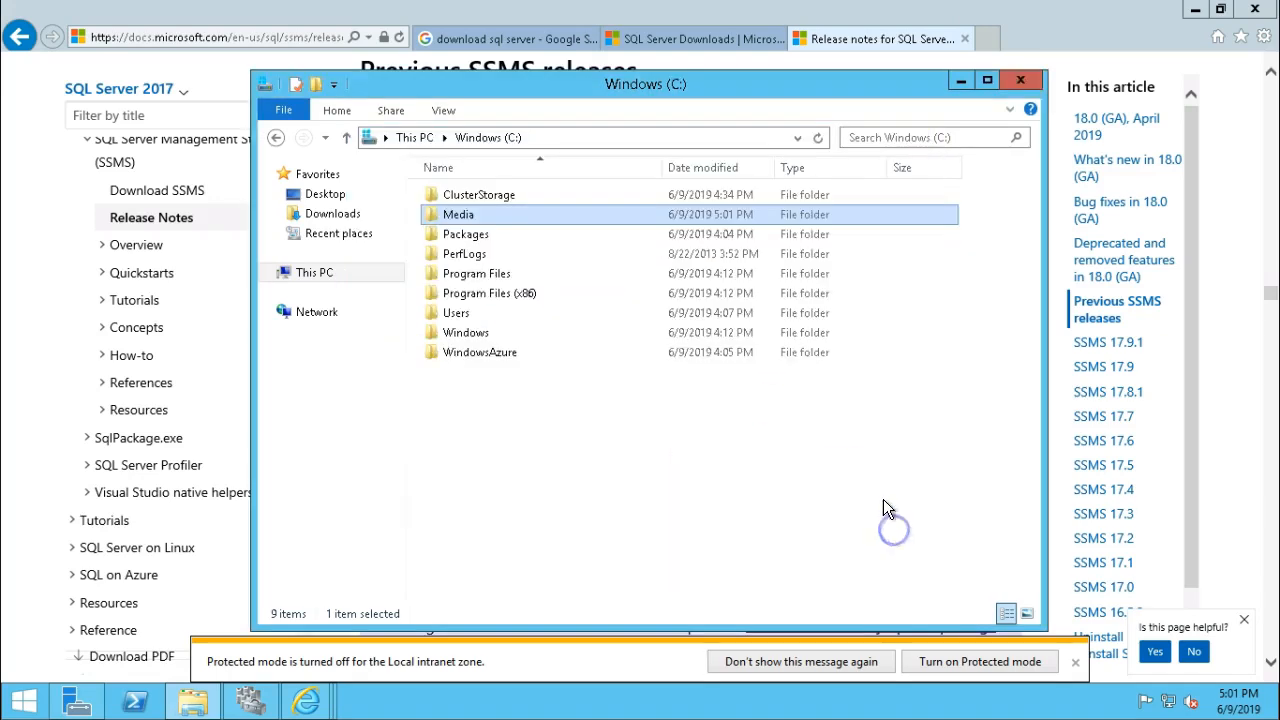
Step: Run SQLServer2017-SSEI-Dev from the Media folder as administrator
{"action": "double_click", "coordinate": [465, 215]}
{"action": "right_click", "coordinate": [515, 195]}
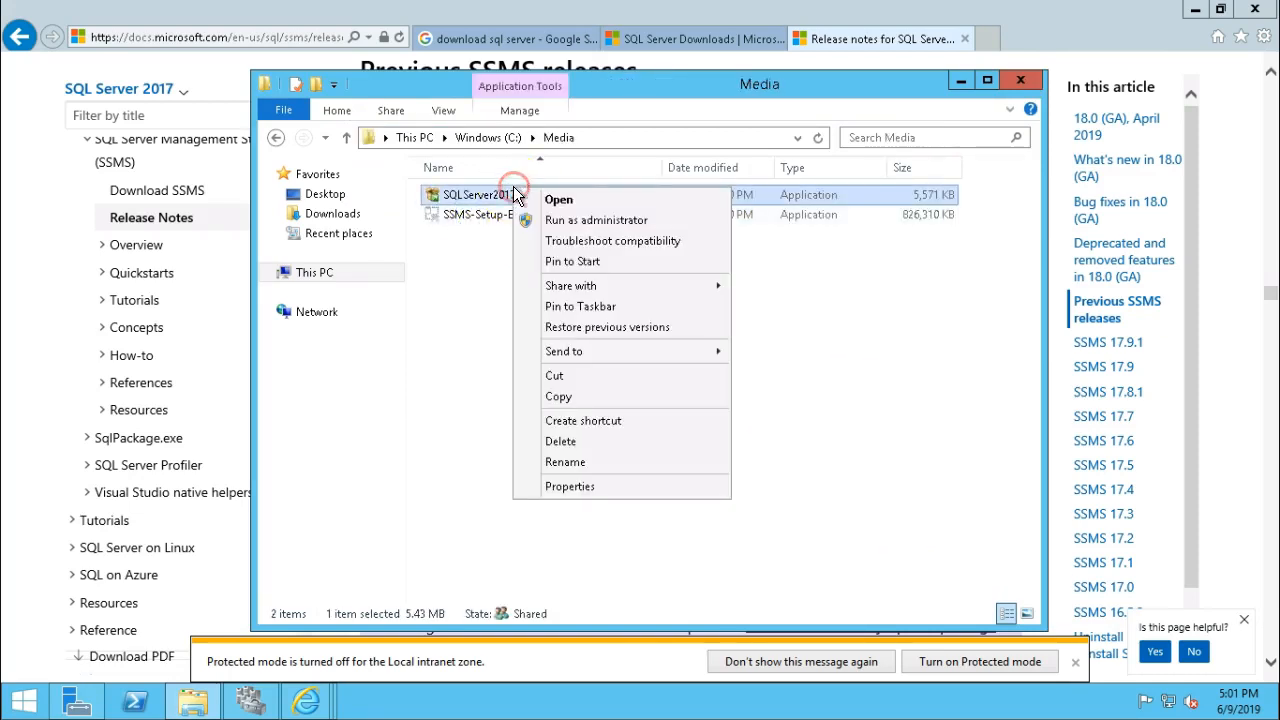
{"action": "left_click", "coordinate": [590, 220]}
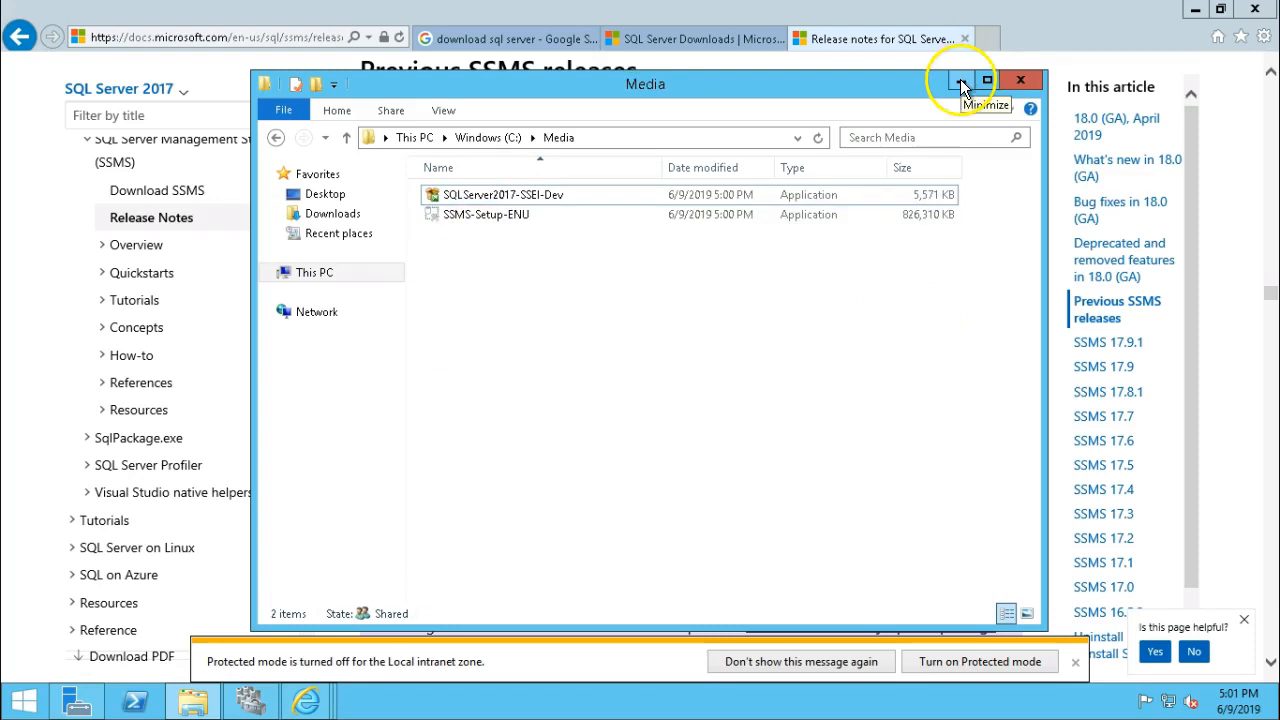
{"action": "right_click", "coordinate": [487, 198]}
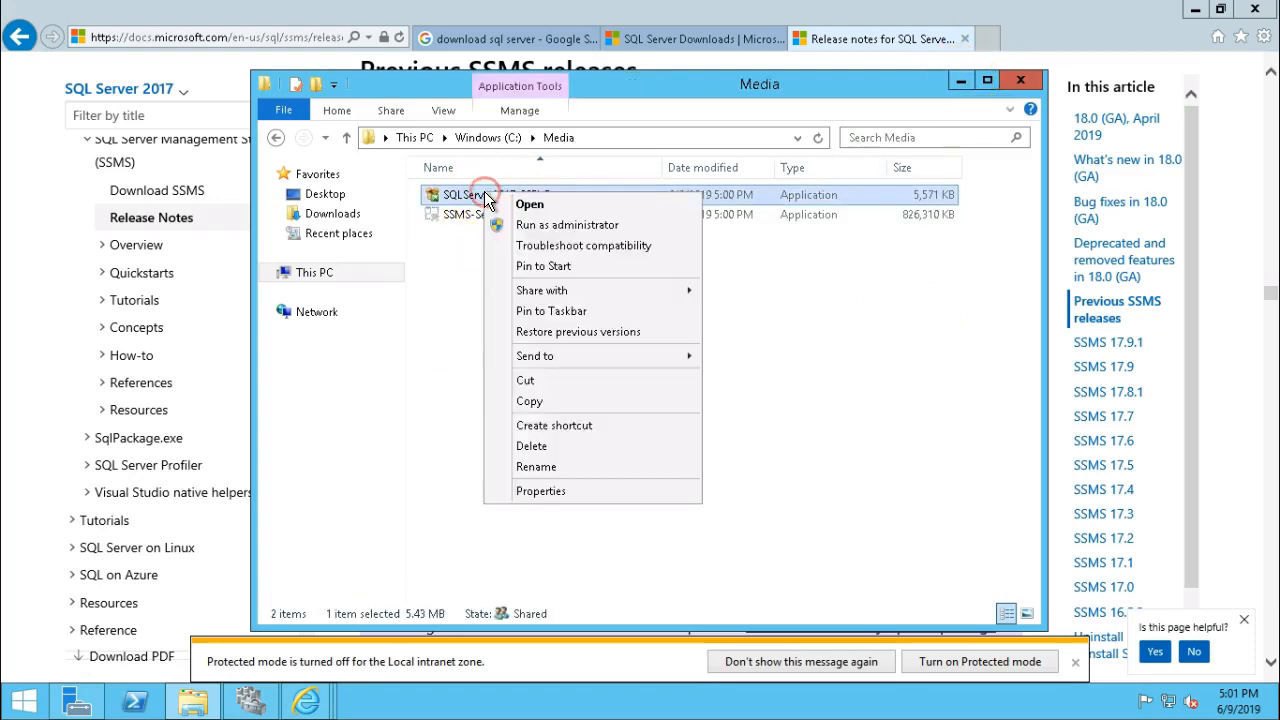
{"action": "left_click", "coordinate": [585, 220]}
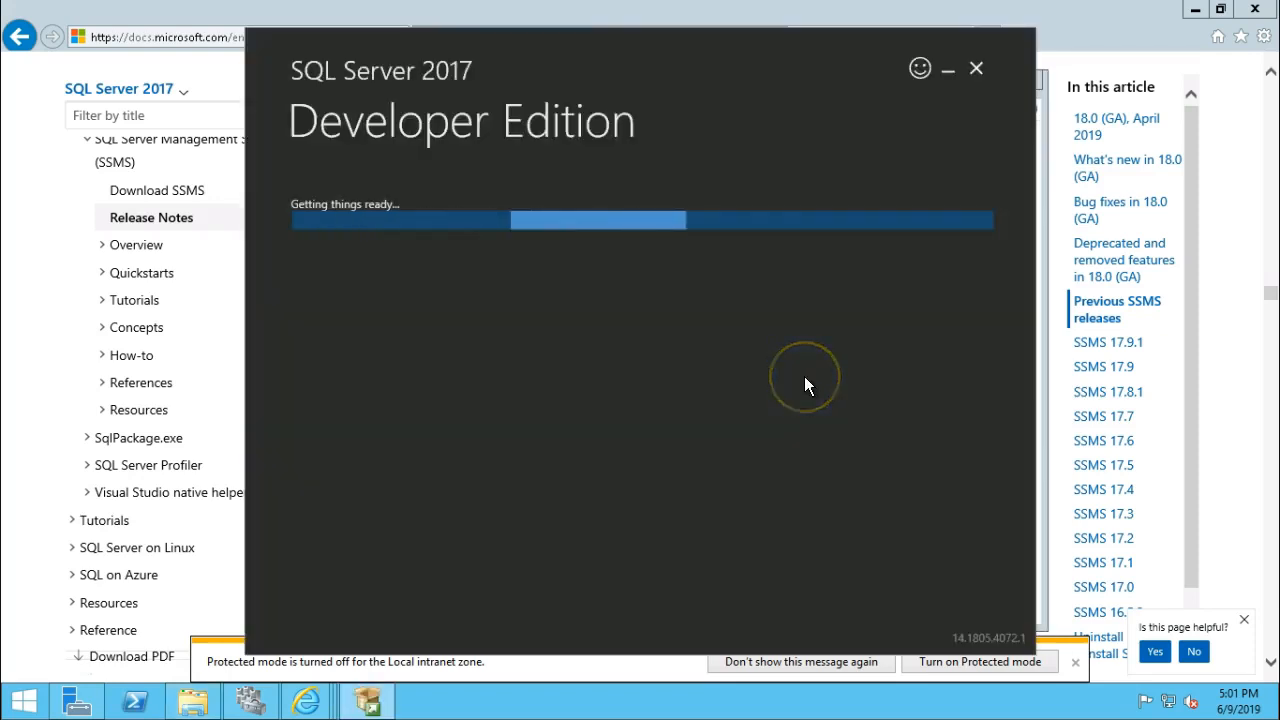
Step: Choose to download the SQL Server installation media and set the download location to C:\Media
{"action": "left_click", "coordinate": [881, 282]}
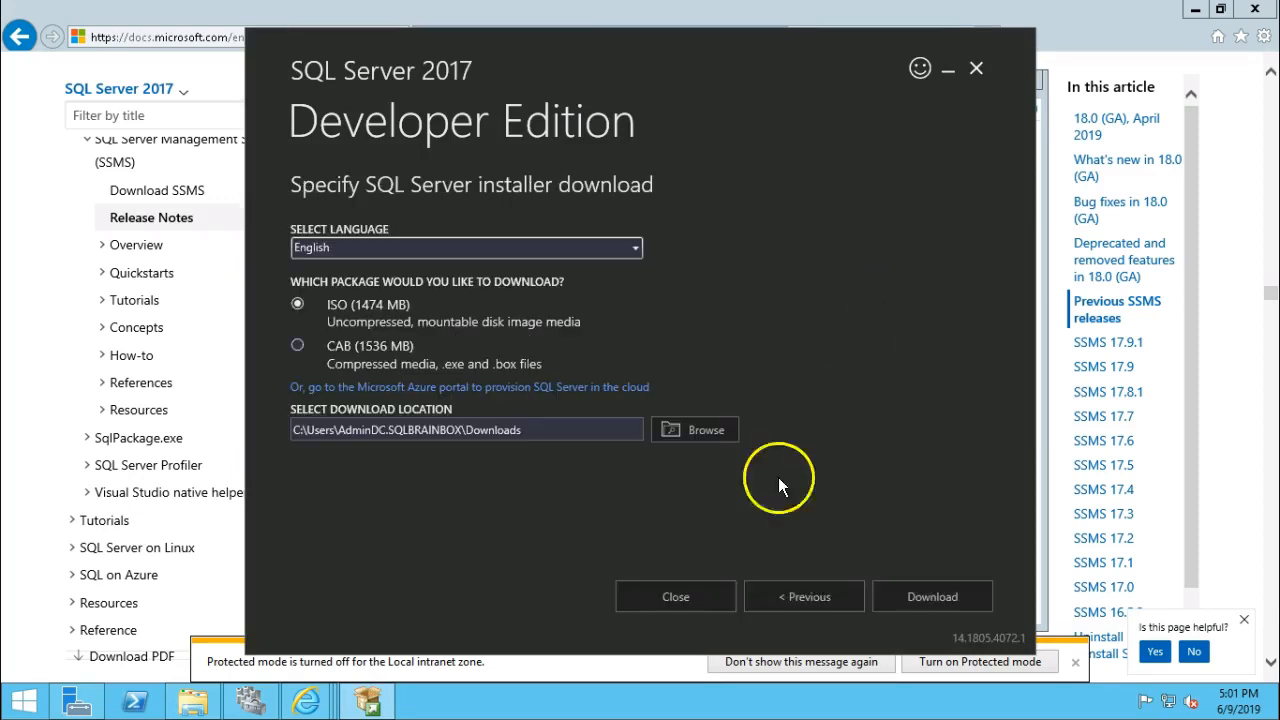
{"action": "left_click", "coordinate": [692, 430]}
{"action": "double_click", "coordinate": [555, 312]}
{"action": "double_click", "coordinate": [576, 416]}
{"action": "left_click", "coordinate": [577, 320]}
{"action": "left_click", "coordinate": [664, 467]}
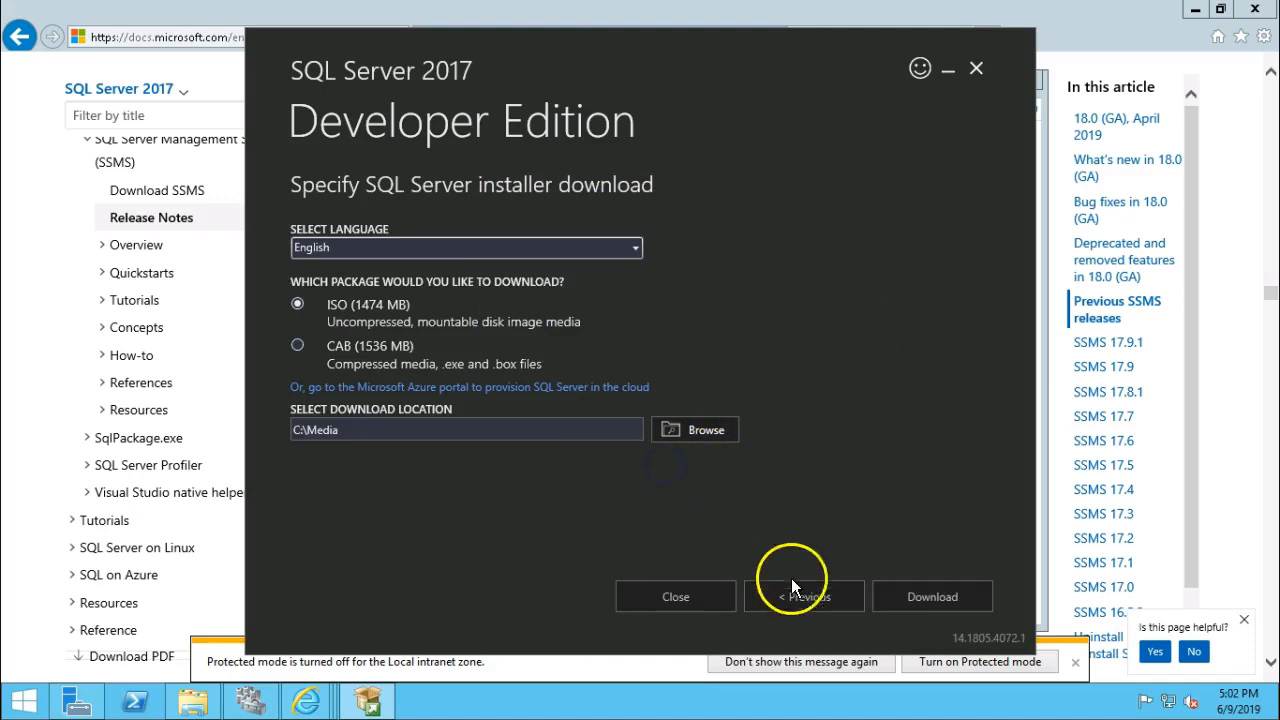
Step: Download the English ISO package of SQL Server 2017 Developer and exit the installer
{"action": "left_click", "coordinate": [922, 596]}
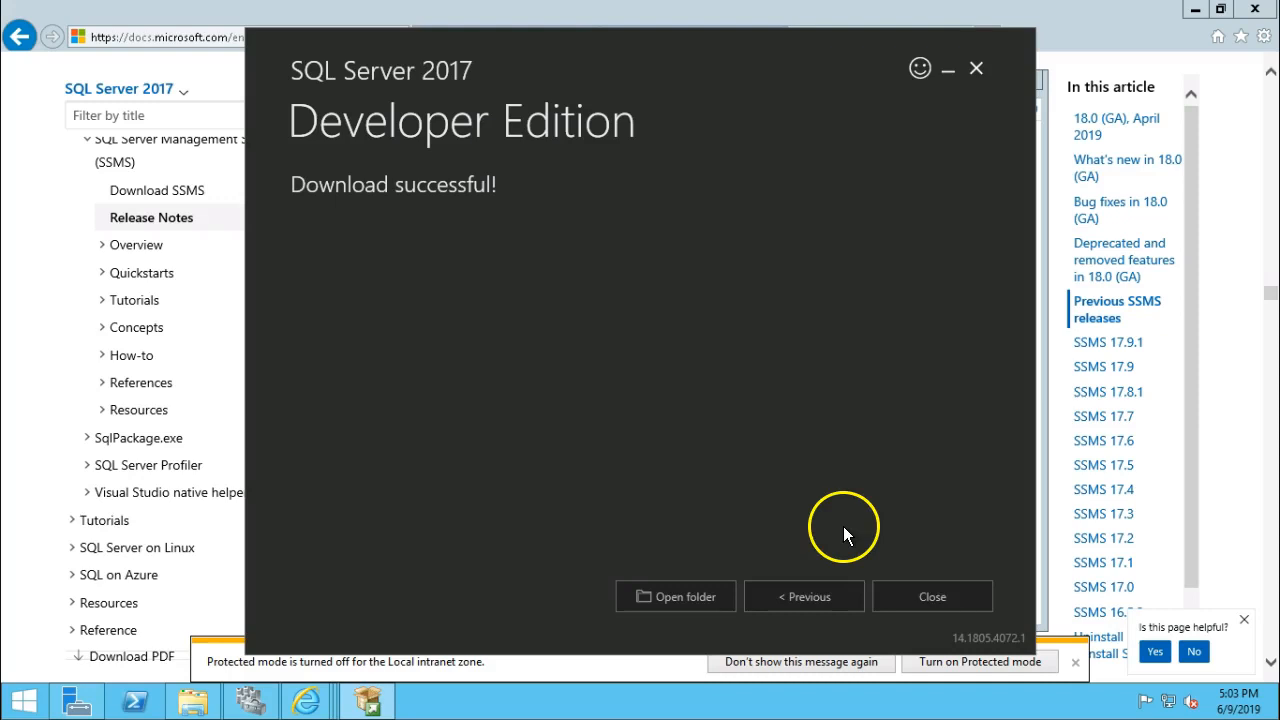
{"action": "left_click", "coordinate": [930, 597]}
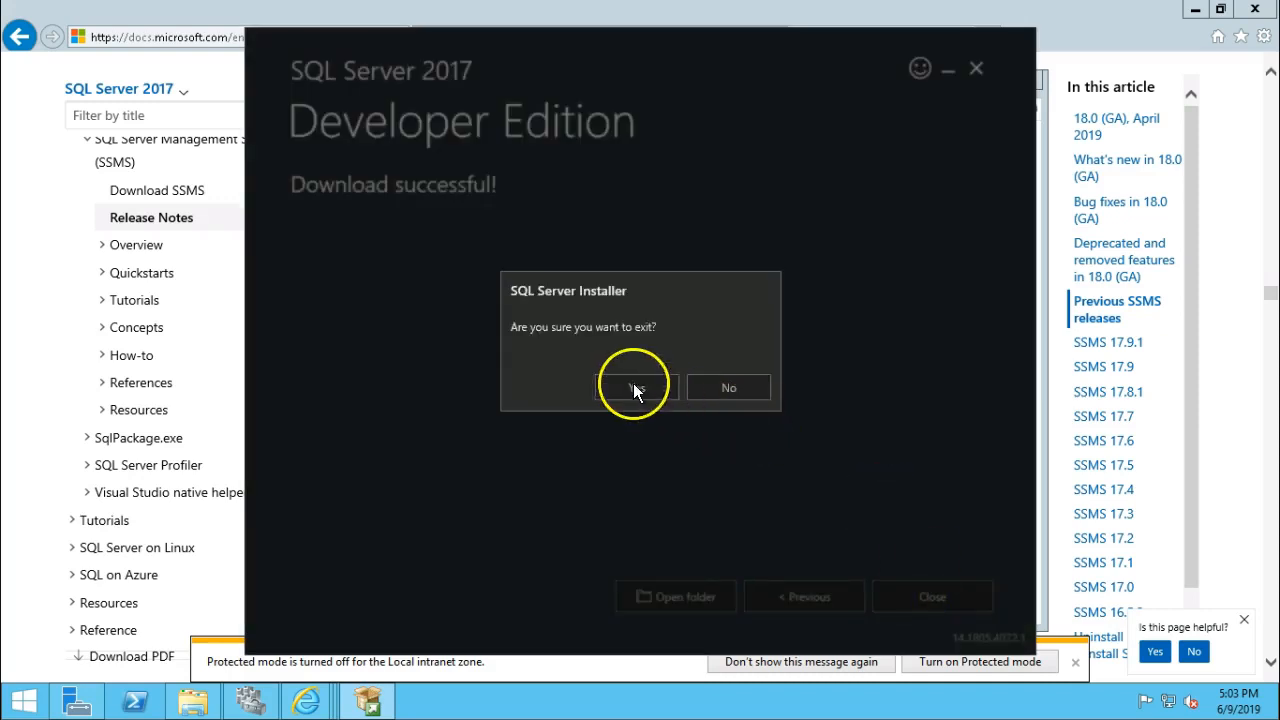
{"action": "left_click", "coordinate": [635, 386]}
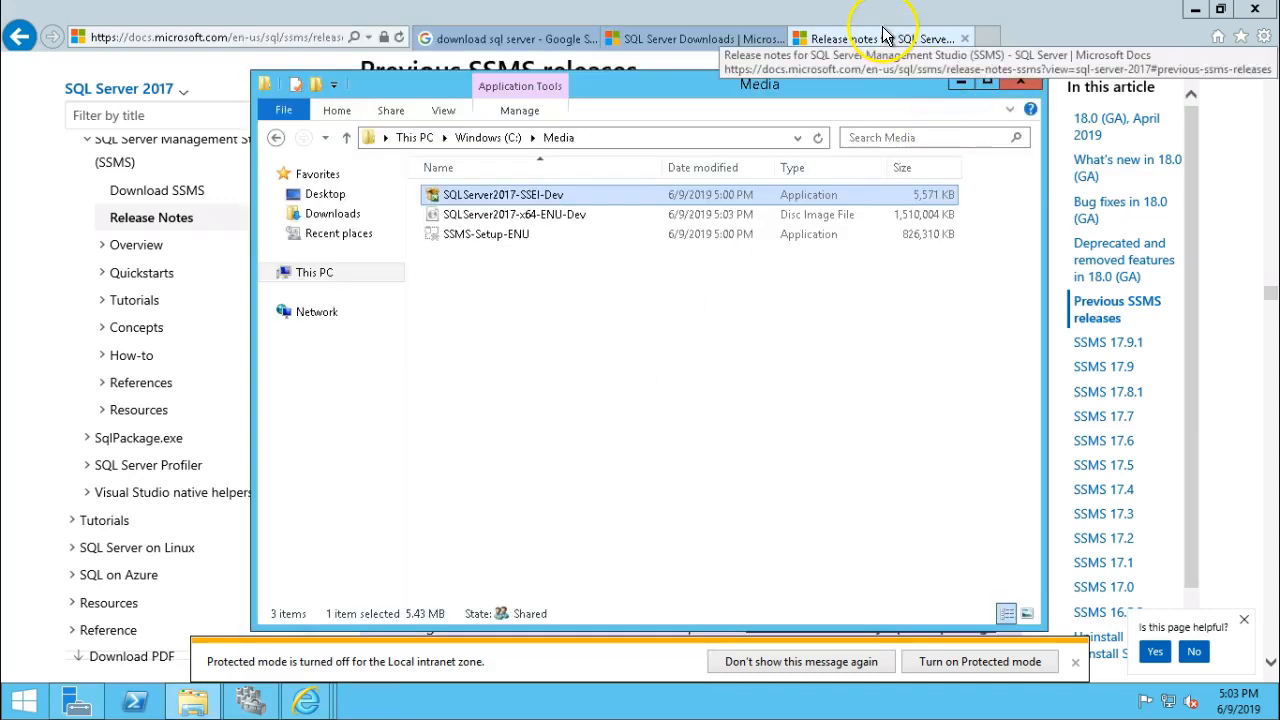
Step: Switch to the other server's remote desktop session and bring up the Run dialog with the copied Media share link
{"action": "mouse_move", "coordinate": [884, 5]}
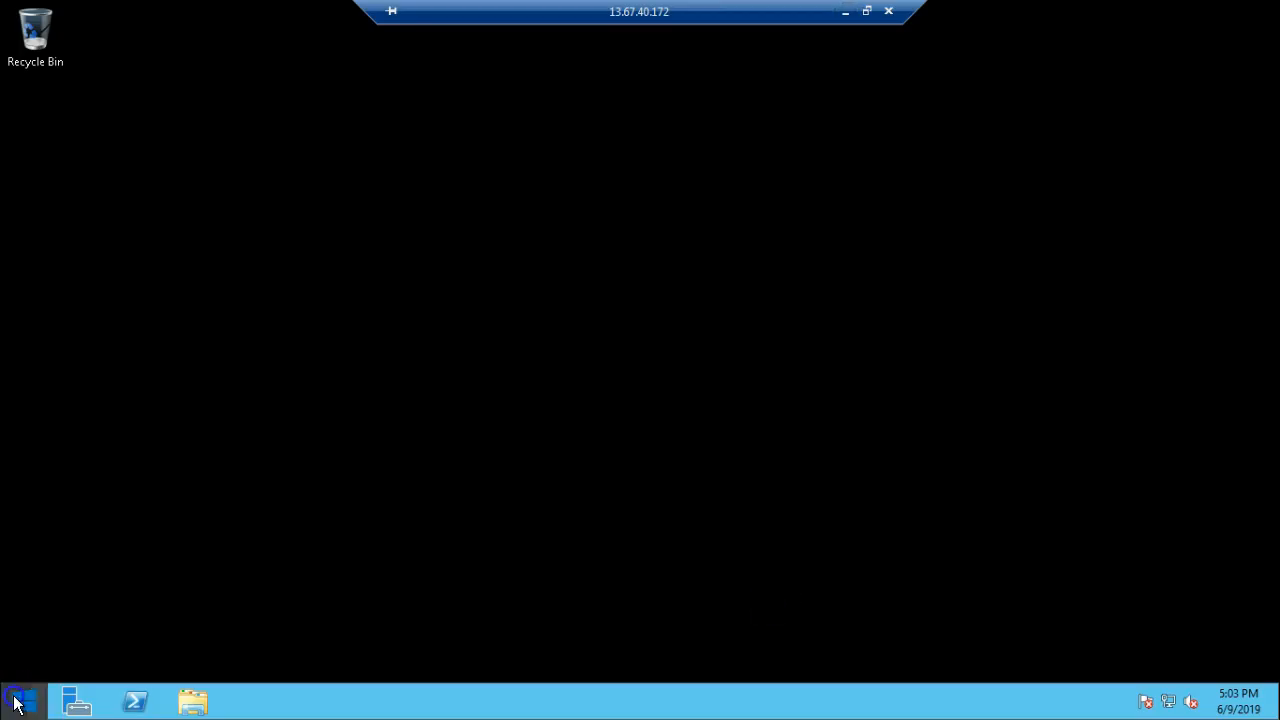
{"action": "left_click", "coordinate": [14, 700]}
{"action": "left_click", "coordinate": [1218, 76]}
{"action": "type", "text": "cmd"}
{"action": "key", "text": "Return"}
{"action": "key", "text": "super+r"}
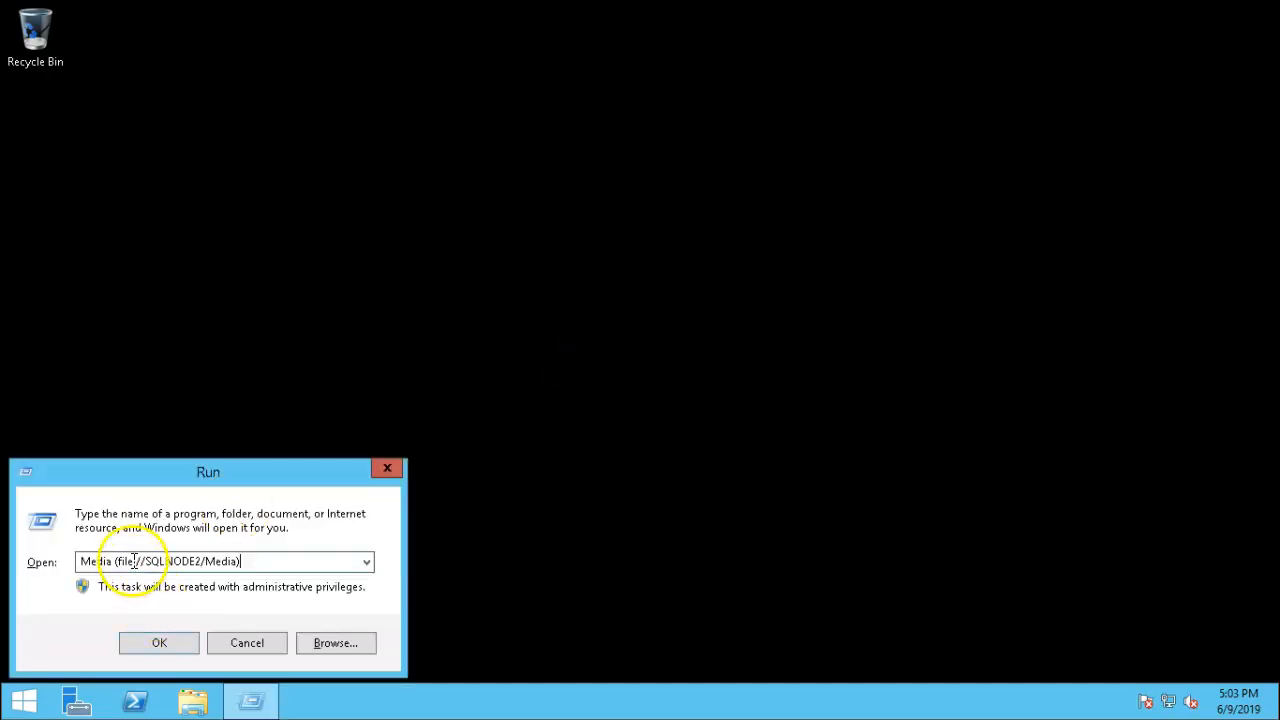
Step: Correct the pasted link to the network path \\SQLNODE2\Media and open that shared folder
{"action": "left_click_drag", "start_coordinate": [136, 561], "coordinate": [56, 553]}
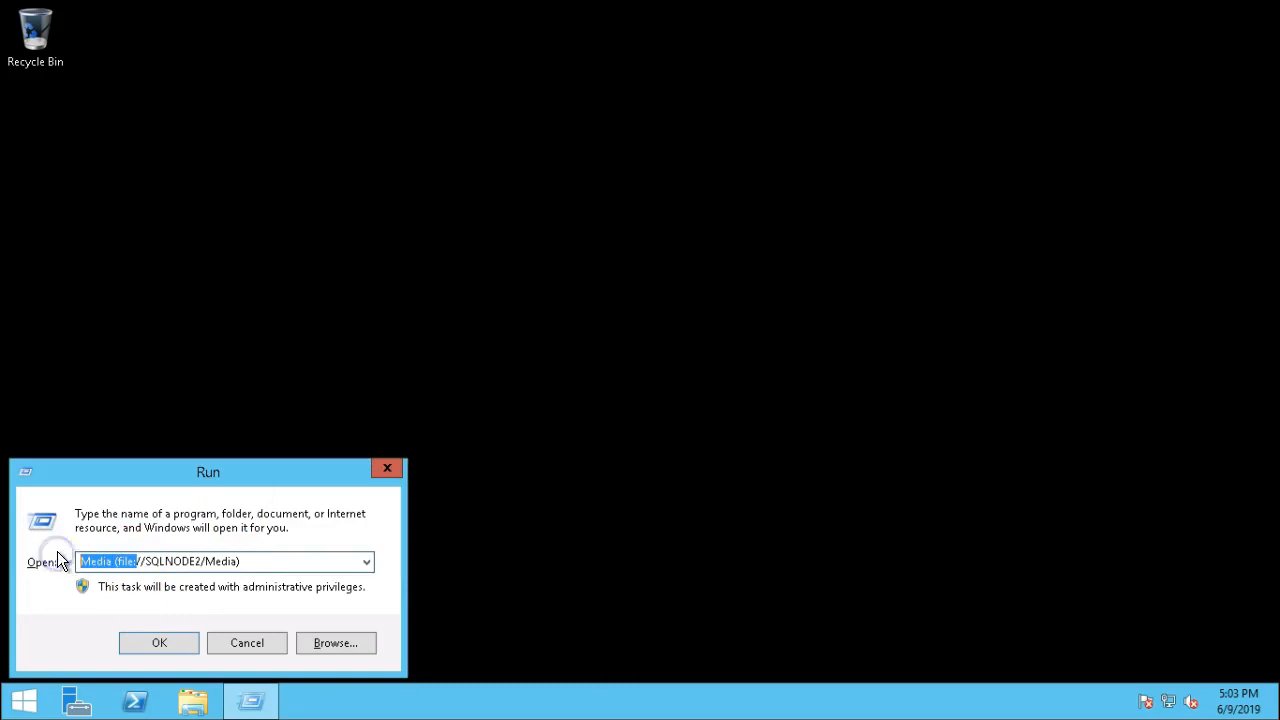
{"action": "key", "text": "Delete"}
{"action": "key", "text": "Delete"}
{"action": "key", "text": "Delete"}
{"action": "type", "text": "\\"}
{"action": "left_click", "coordinate": [194, 563]}
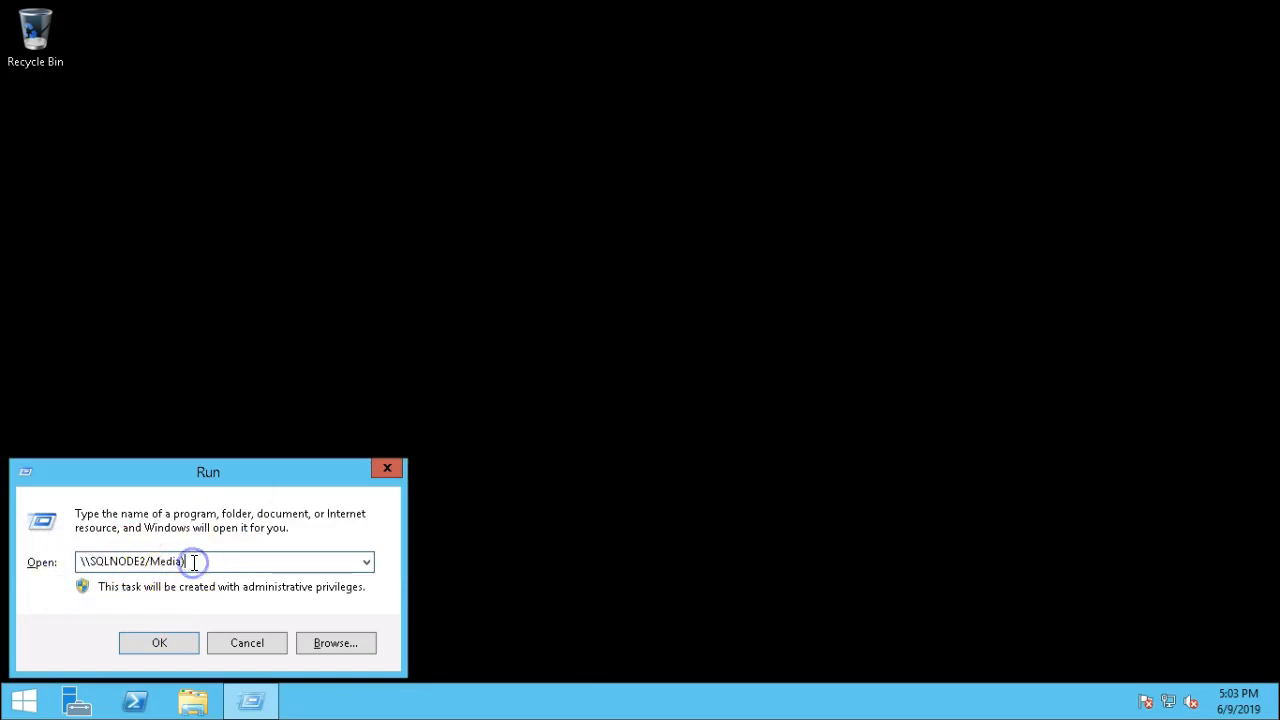
{"action": "key", "text": "BackSpace"}
{"action": "left_click", "coordinate": [146, 561]}
{"action": "key", "text": "BackSpace"}
{"action": "type", "text": "\\"}
{"action": "left_click", "coordinate": [149, 640]}
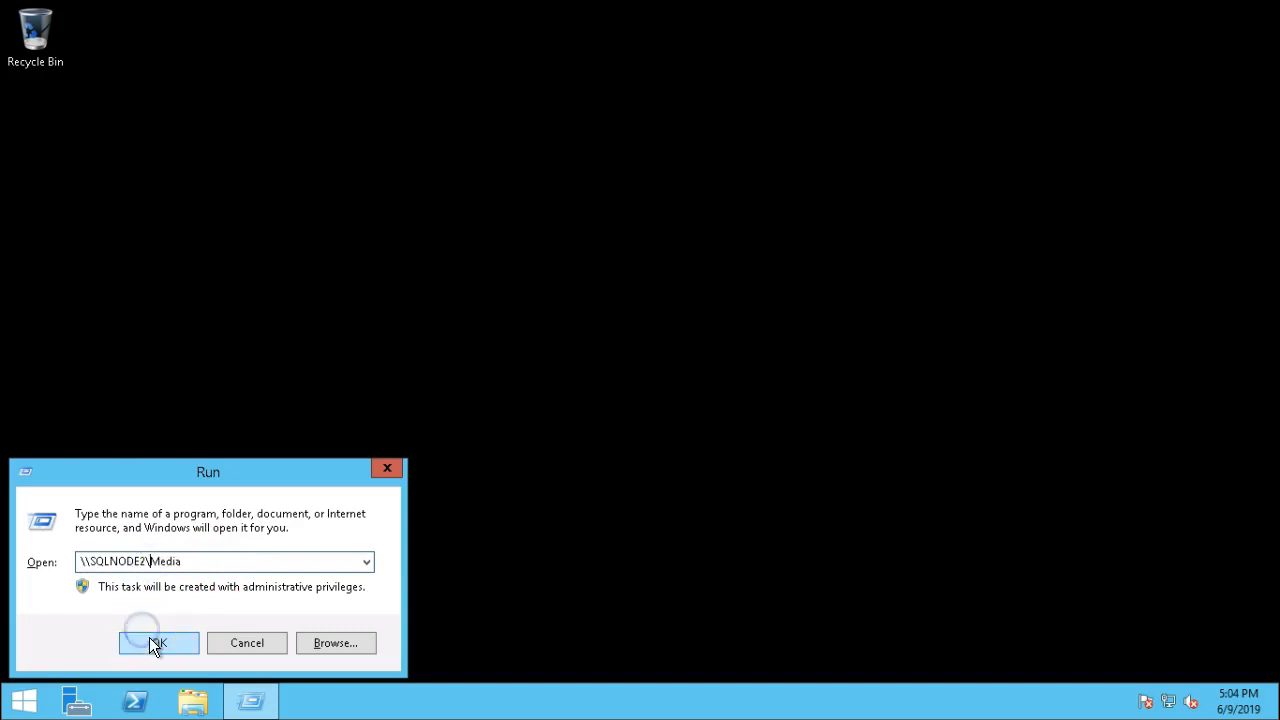
Step: Copy SQLServer2017-SSEI-Dev and the SQLServer2017-x64-ENU-Dev disc image from the SQLNODE2 Media share, leaving out SSMS-Setup-ENU
{"action": "left_click_drag", "start_coordinate": [559, 266], "coordinate": [502, 189]}
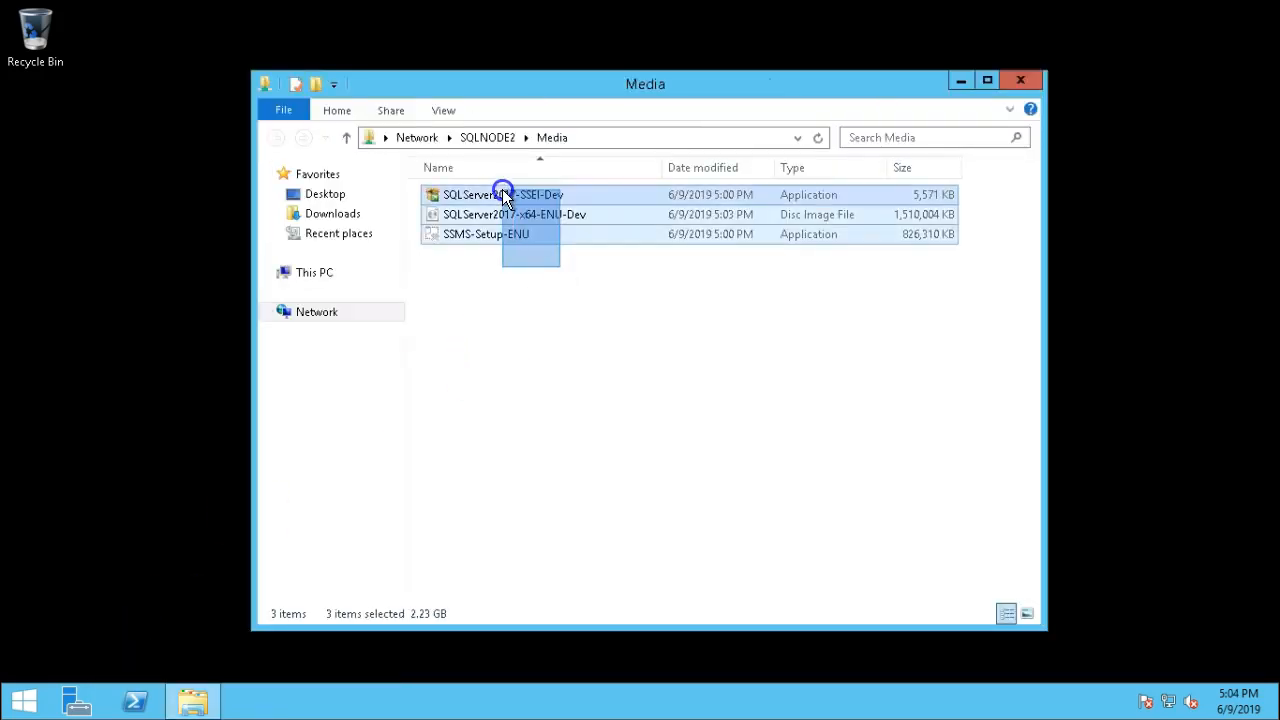
{"action": "left_click", "coordinate": [530, 281]}
{"action": "left_click", "coordinate": [516, 211]}
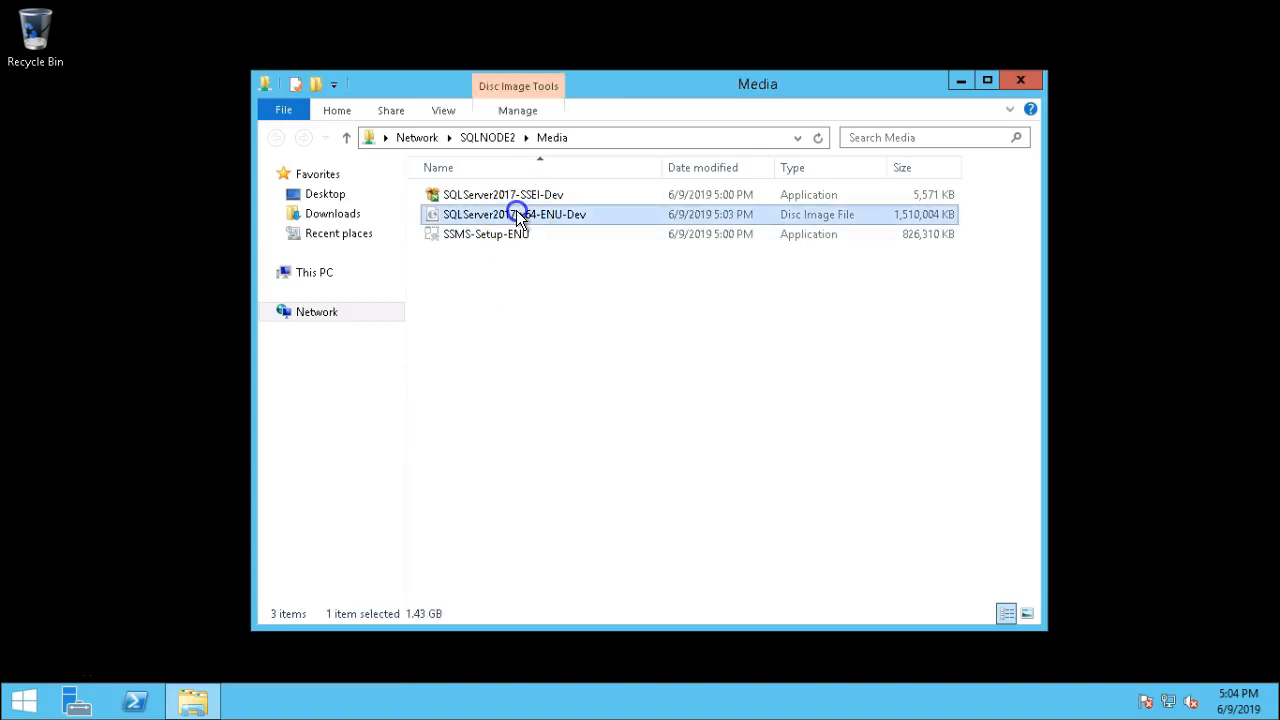
{"action": "left_click", "coordinate": [502, 198], "text": "ctrl"}
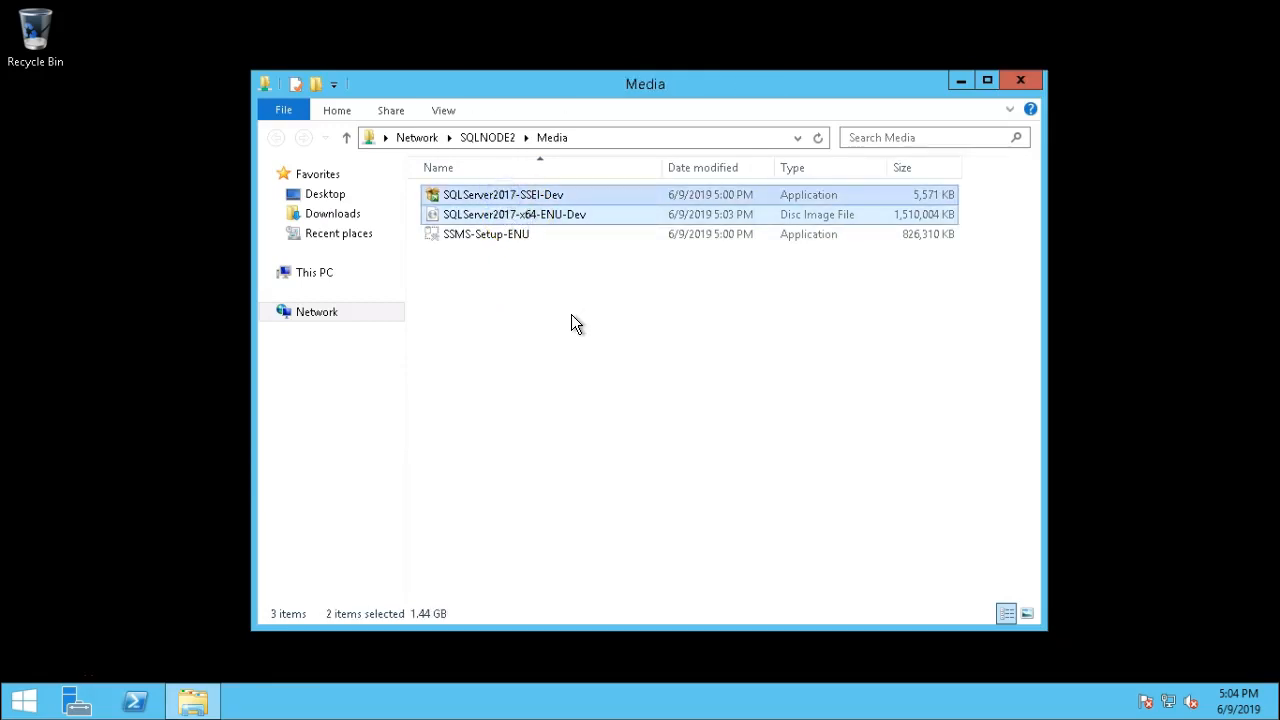
Step: Create a folder named Media on this server's Windows (C:) drive and paste the two copied files into it
{"action": "left_click", "coordinate": [320, 273]}
{"action": "double_click", "coordinate": [540, 374]}
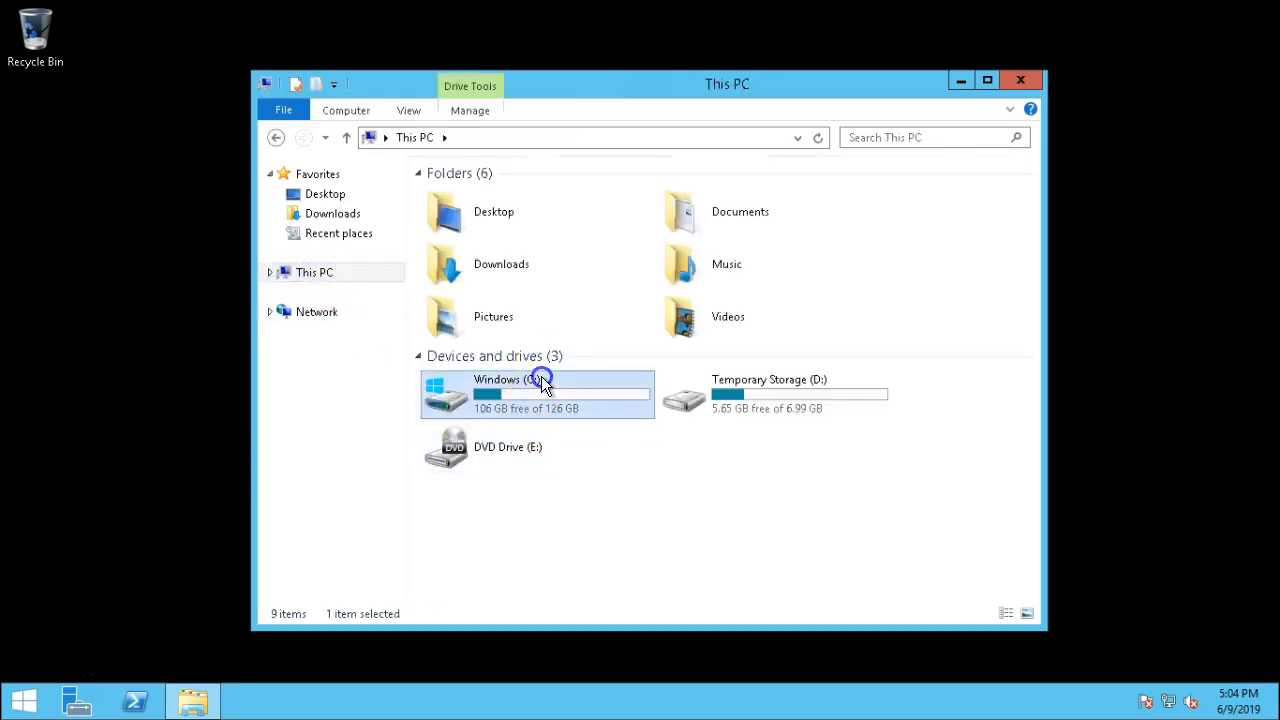
{"action": "right_click", "coordinate": [499, 356]}
{"action": "mouse_move", "coordinate": [560, 523]}
{"action": "left_click", "coordinate": [670, 524]}
{"action": "type", "text": "Media"}
{"action": "key", "text": "Return"}
{"action": "key", "text": "Return"}
{"action": "key", "text": "ctrl+v"}
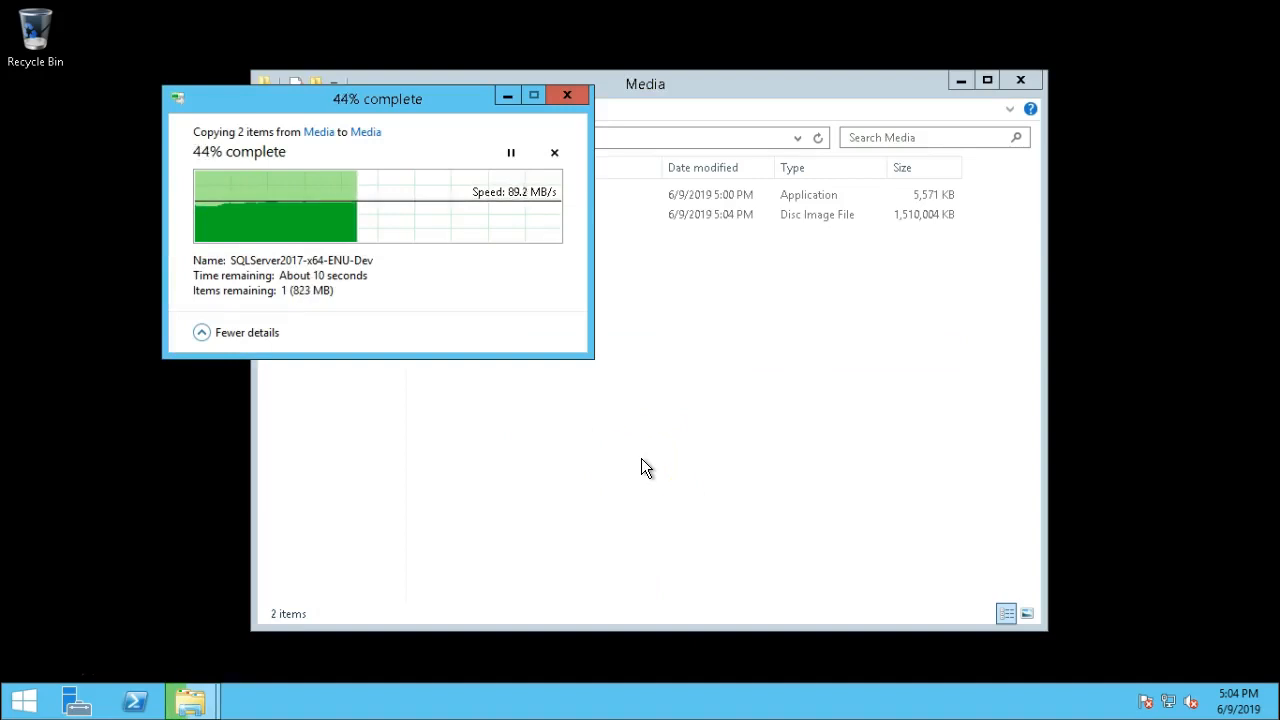
Step: Open the Windows quick link menu for system tools
{"action": "right_click", "coordinate": [33, 685]}
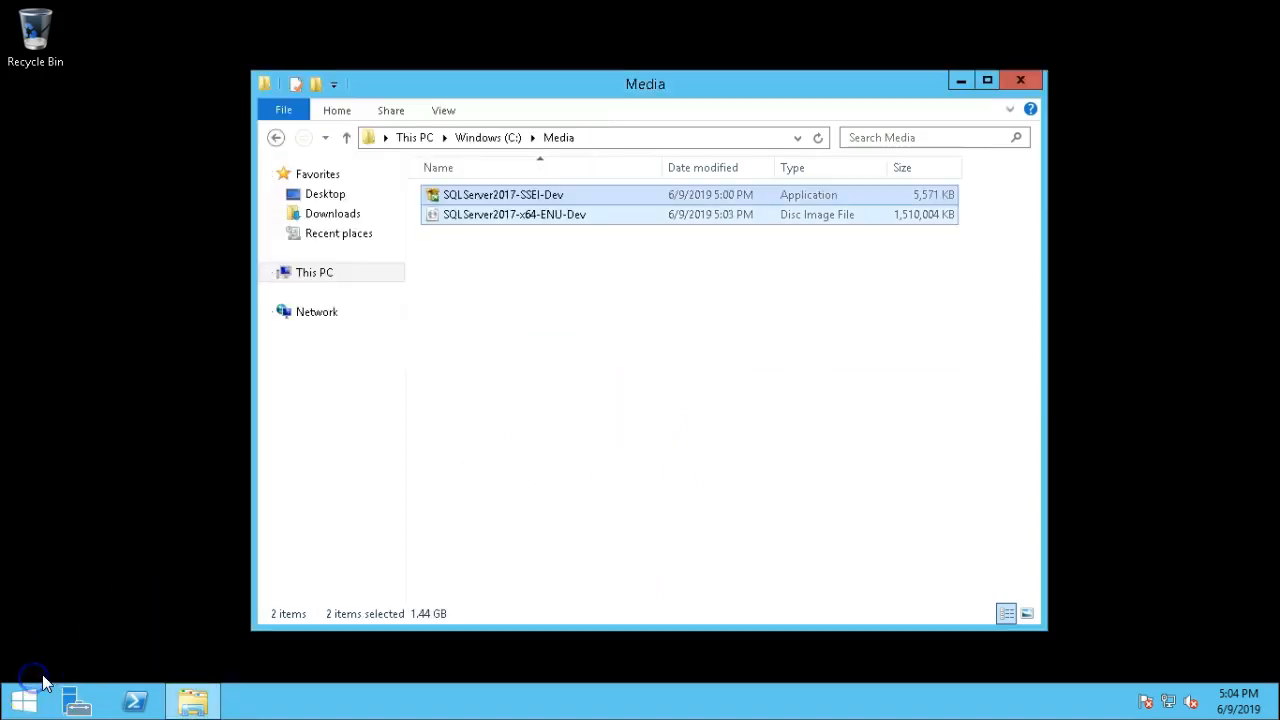